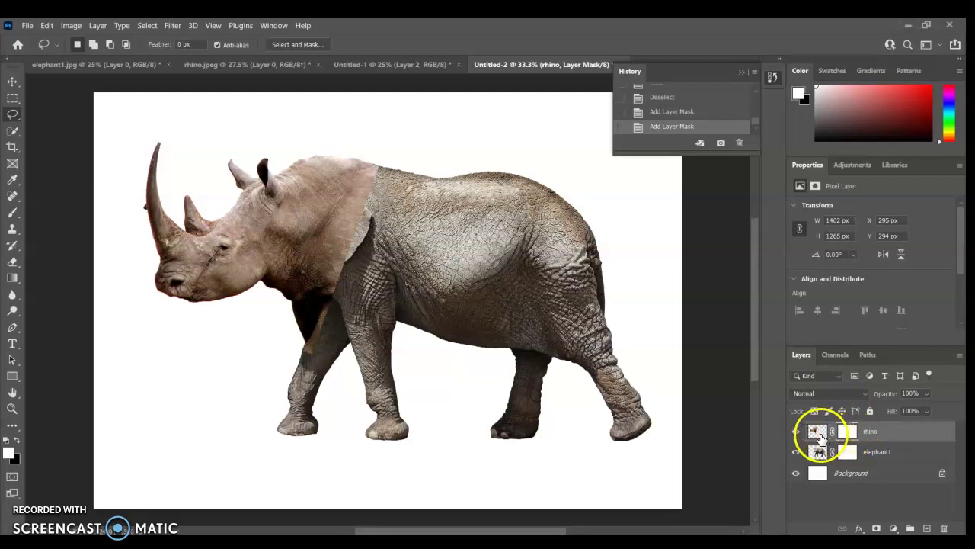
Step: Target the rhino layer's mask thumbnail instead of its pixels so the title shows Layer Mask/8
{"action": "left_click", "coordinate": [816, 431]}
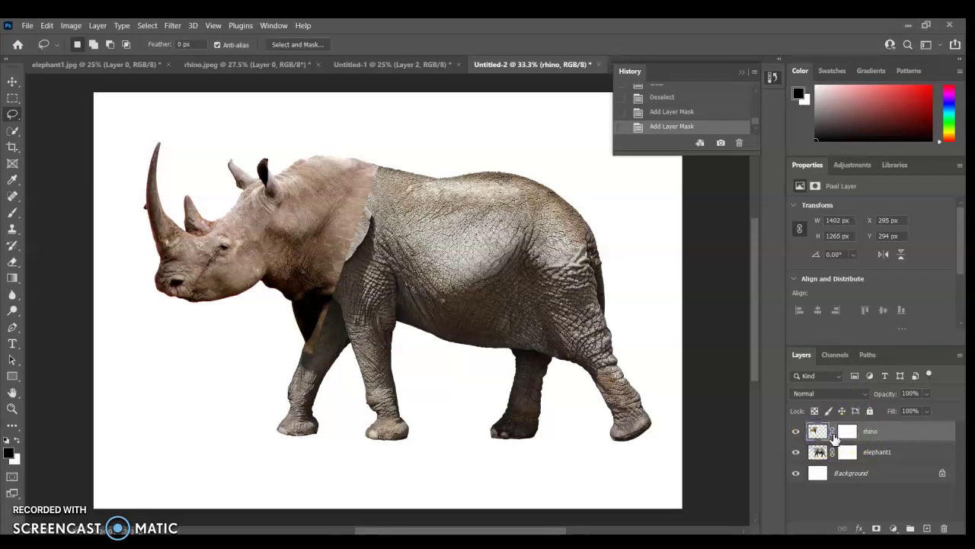
{"action": "left_click", "coordinate": [847, 432]}
{"action": "left_click", "coordinate": [817, 432]}
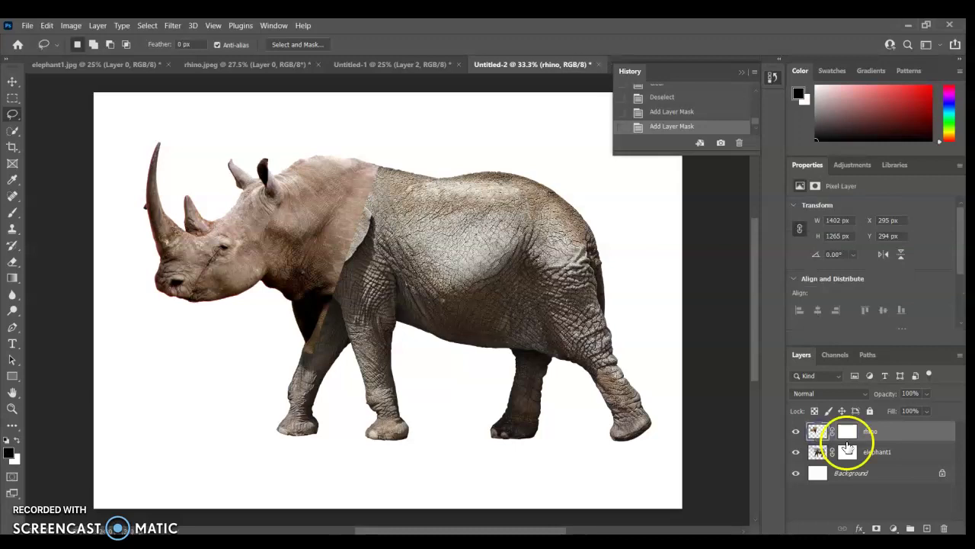
{"action": "left_click", "coordinate": [847, 432]}
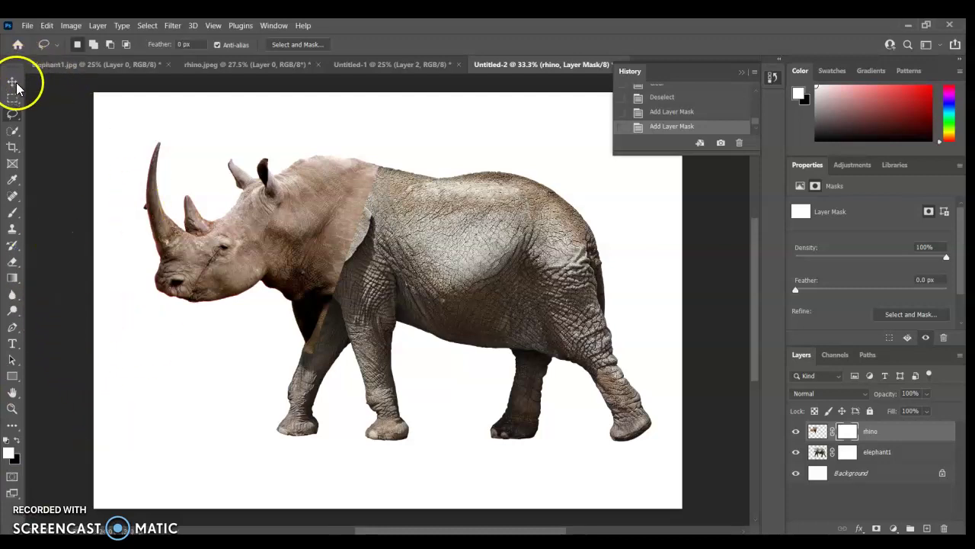
Step: Choose the standard Eraser Tool from the toolbar's eraser flyout
{"action": "left_click", "coordinate": [13, 263]}
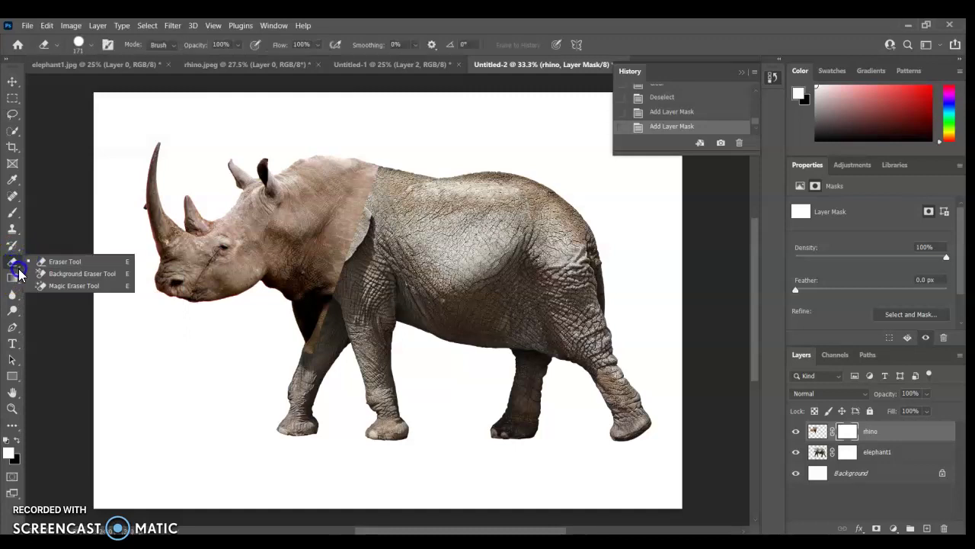
{"action": "mouse_move", "coordinate": [21, 270]}
{"action": "left_mouse_down"}
{"action": "mouse_move", "coordinate": [42, 261]}
{"action": "mouse_move", "coordinate": [56, 286]}
{"action": "mouse_move", "coordinate": [53, 263]}
{"action": "left_mouse_up"}
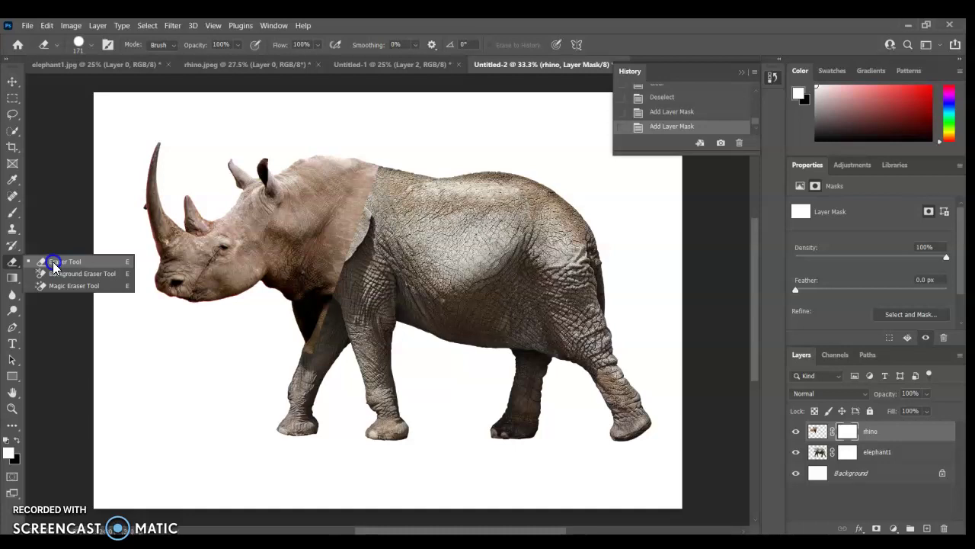
{"action": "left_click_drag", "start_coordinate": [52, 261], "coordinate": [52, 261]}
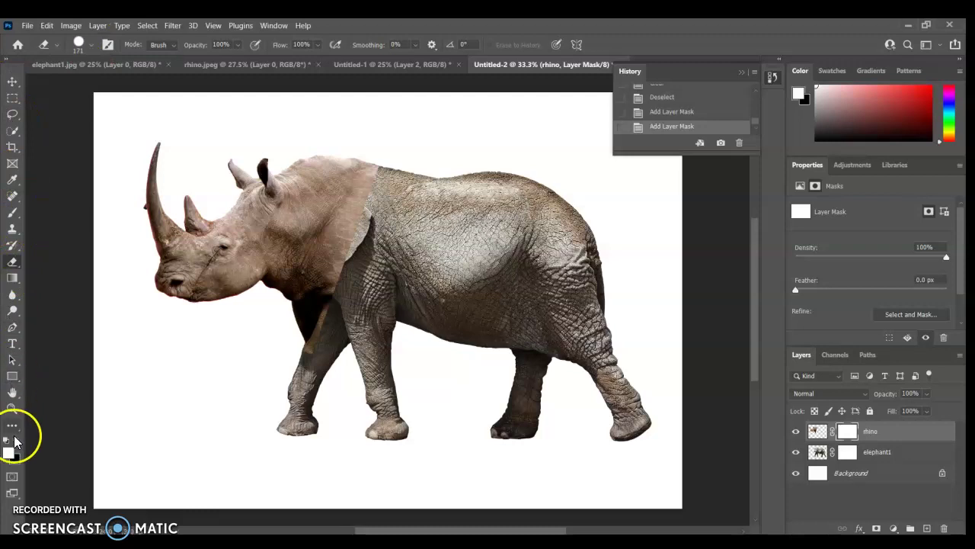
{"action": "left_click", "coordinate": [11, 241]}
{"action": "left_click", "coordinate": [12, 213]}
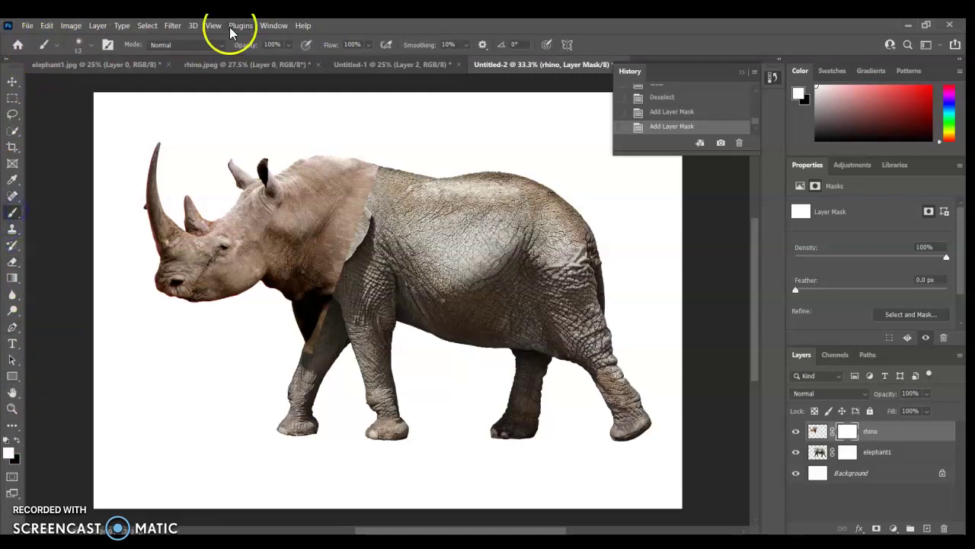
{"action": "left_click", "coordinate": [13, 261]}
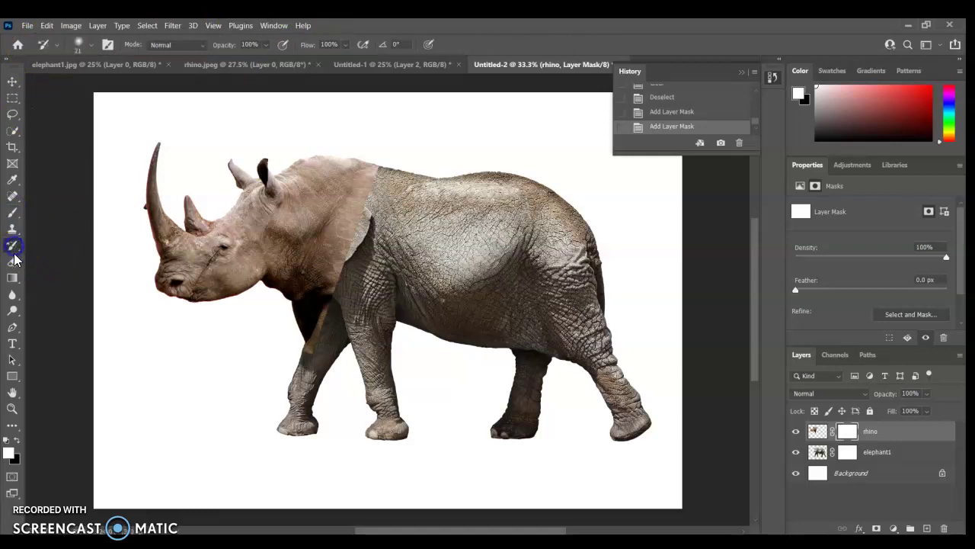
Step: Set the eraser brush to 202 px size with 100% hardness
{"action": "left_click", "coordinate": [89, 46]}
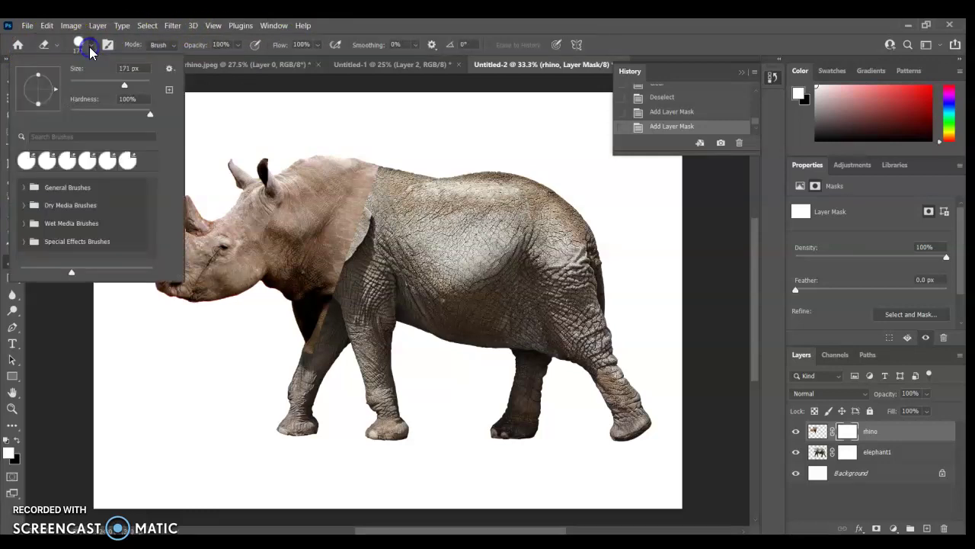
{"action": "left_click_drag", "start_coordinate": [125, 84], "coordinate": [134, 84]}
{"action": "left_click_drag", "start_coordinate": [372, 230], "coordinate": [358, 234]}
{"action": "left_click", "coordinate": [130, 74]}
{"action": "left_click_drag", "start_coordinate": [124, 82], "coordinate": [126, 83]}
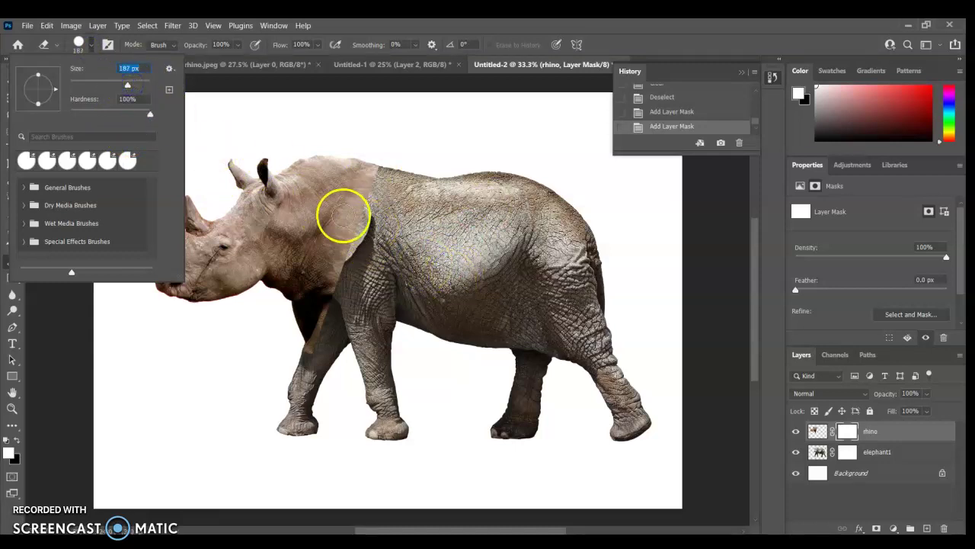
{"action": "left_click", "coordinate": [131, 82]}
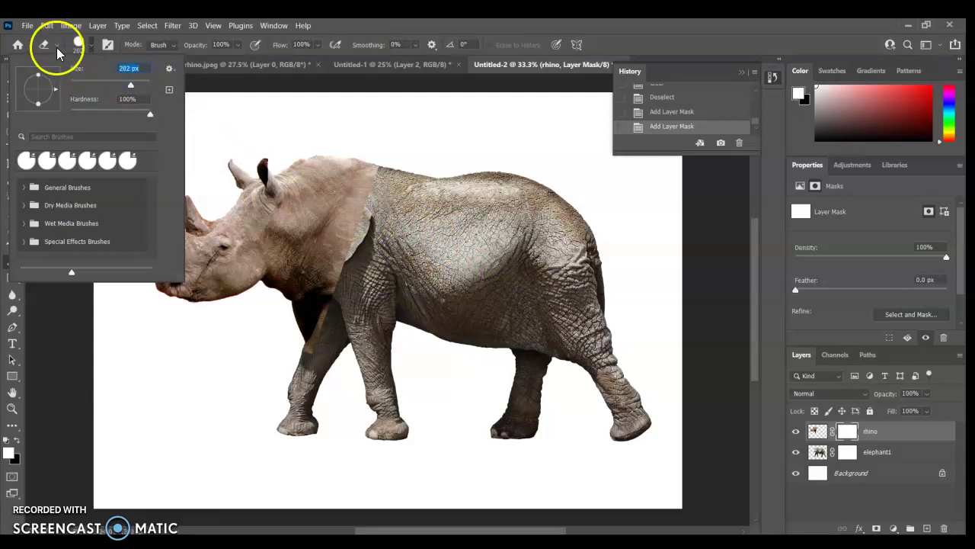
{"action": "left_click", "coordinate": [257, 124]}
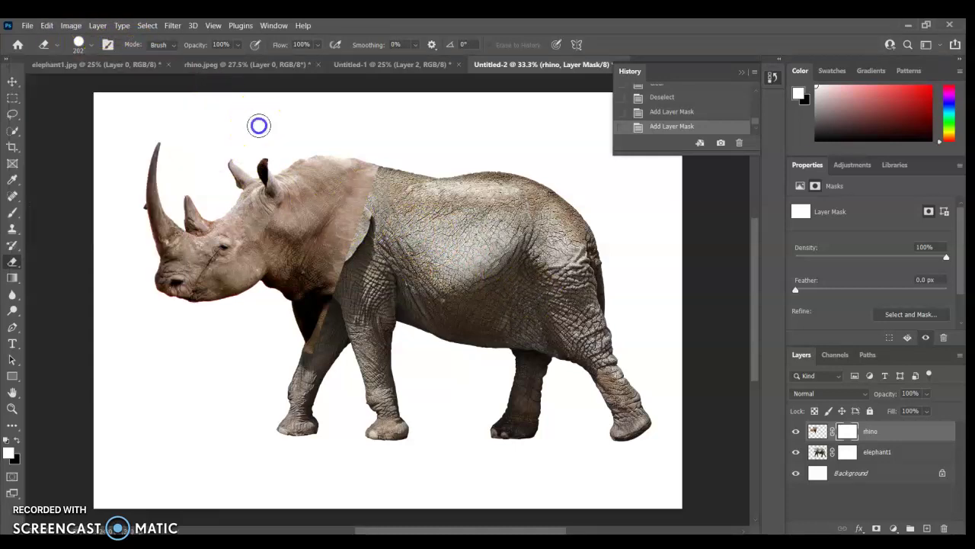
Step: With white as foreground (X), erase round patches on the rhino's neck, head and cheek
{"action": "left_click", "coordinate": [244, 151]}
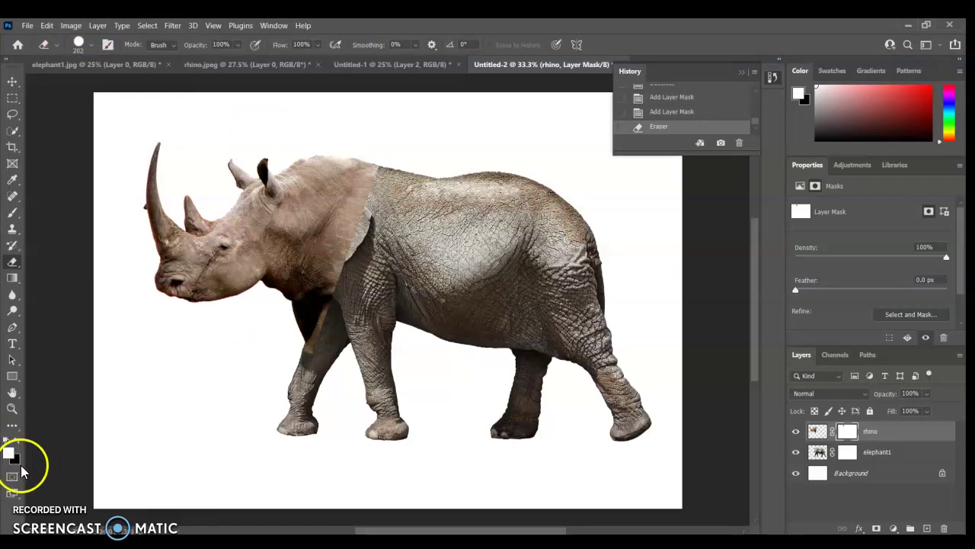
{"action": "key", "text": "x"}
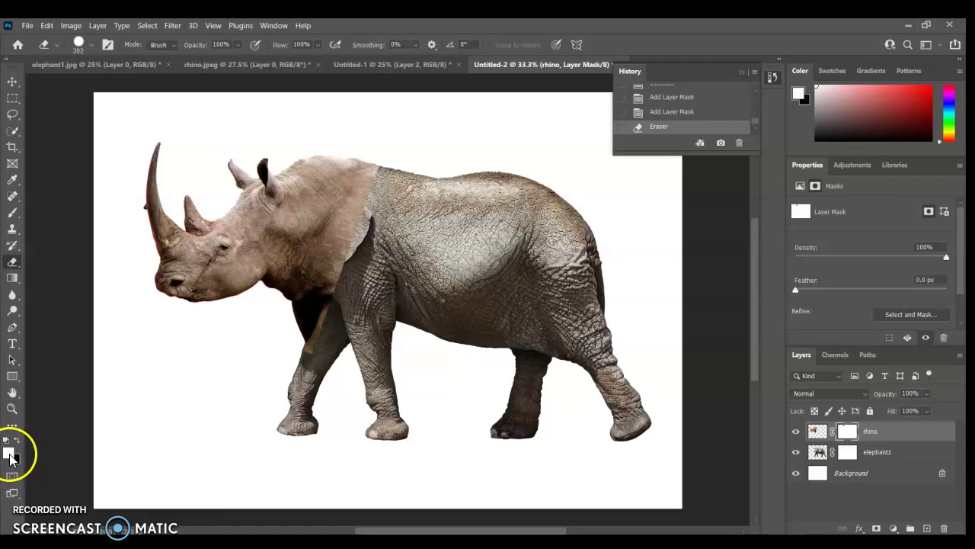
{"action": "left_click", "coordinate": [323, 233]}
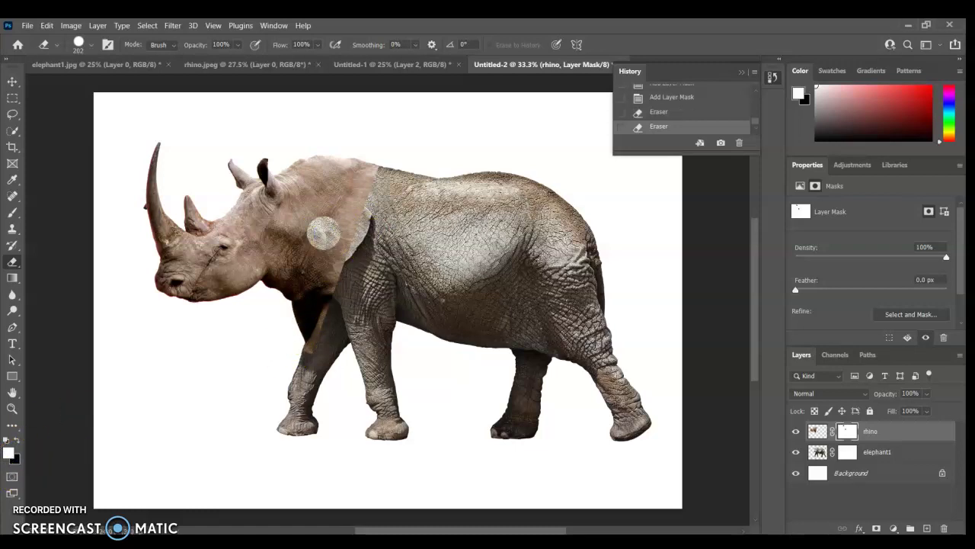
{"action": "left_click", "coordinate": [337, 198]}
{"action": "left_click", "coordinate": [263, 226]}
{"action": "left_click", "coordinate": [294, 197]}
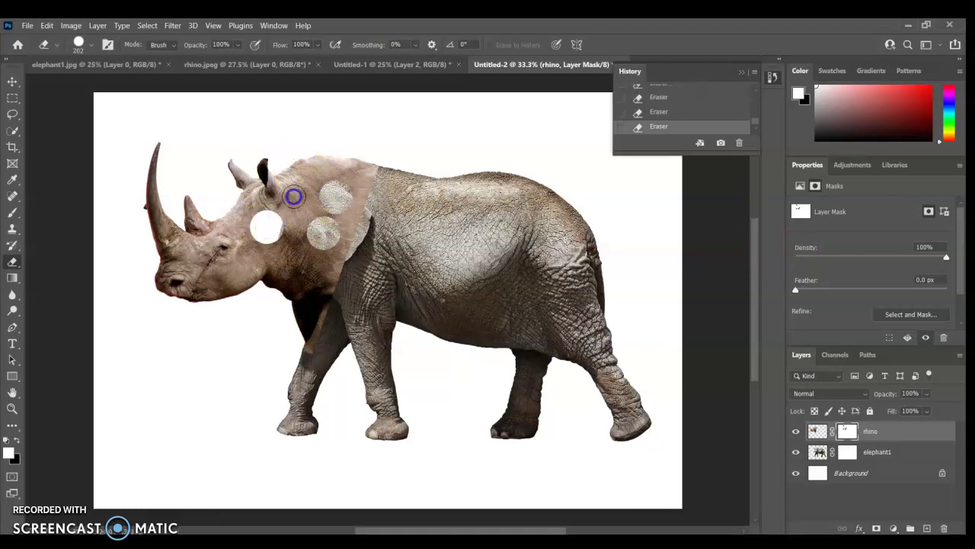
{"action": "left_click", "coordinate": [300, 261]}
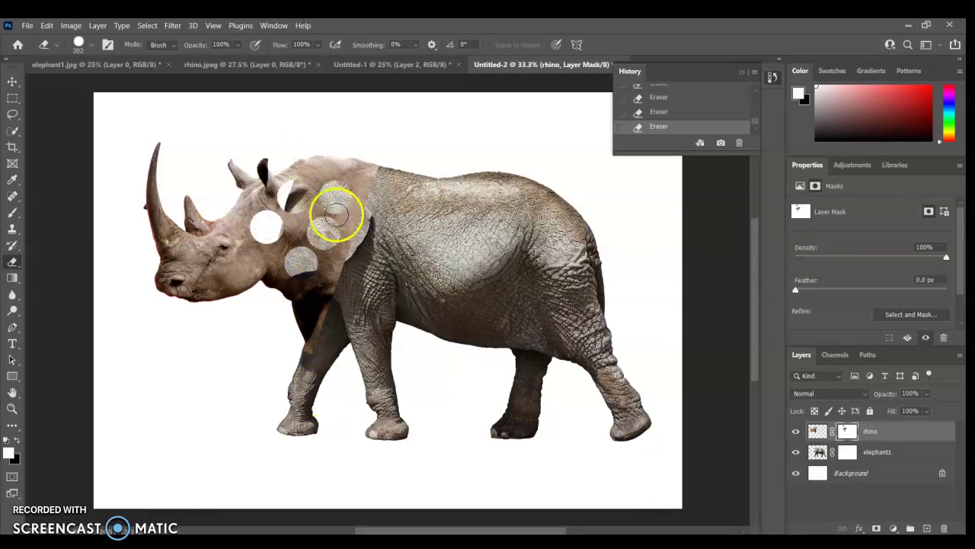
{"action": "left_click", "coordinate": [326, 191]}
{"action": "left_click", "coordinate": [310, 183]}
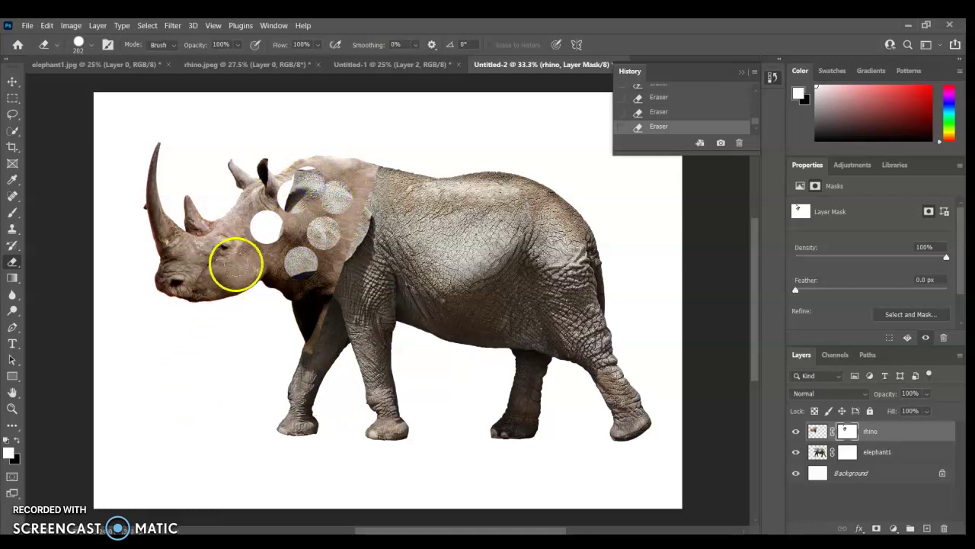
{"action": "left_click", "coordinate": [236, 262]}
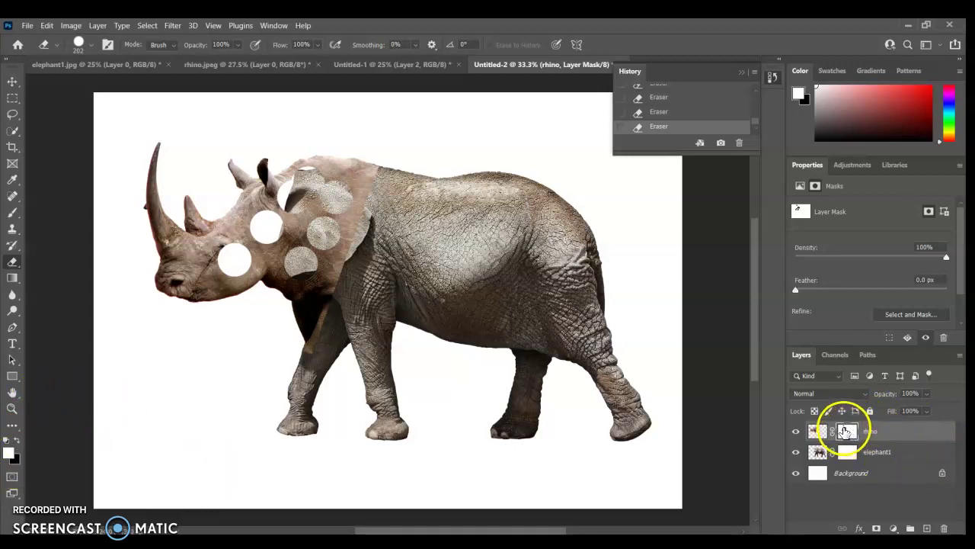
Step: Make black the foreground colour and paint back the cheek and neck holes
{"action": "left_click", "coordinate": [17, 441]}
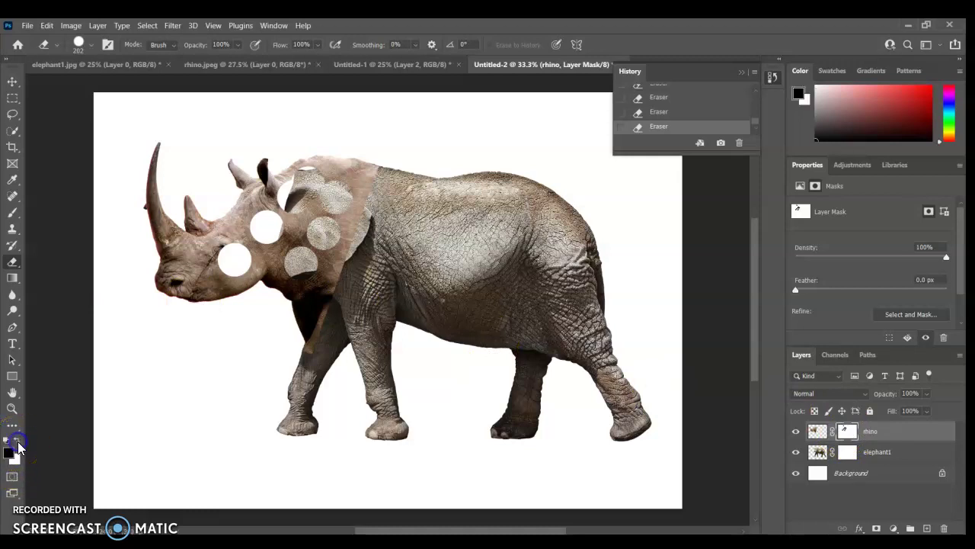
{"action": "left_click", "coordinate": [16, 440]}
{"action": "left_click", "coordinate": [17, 440]}
{"action": "left_click", "coordinate": [17, 440]}
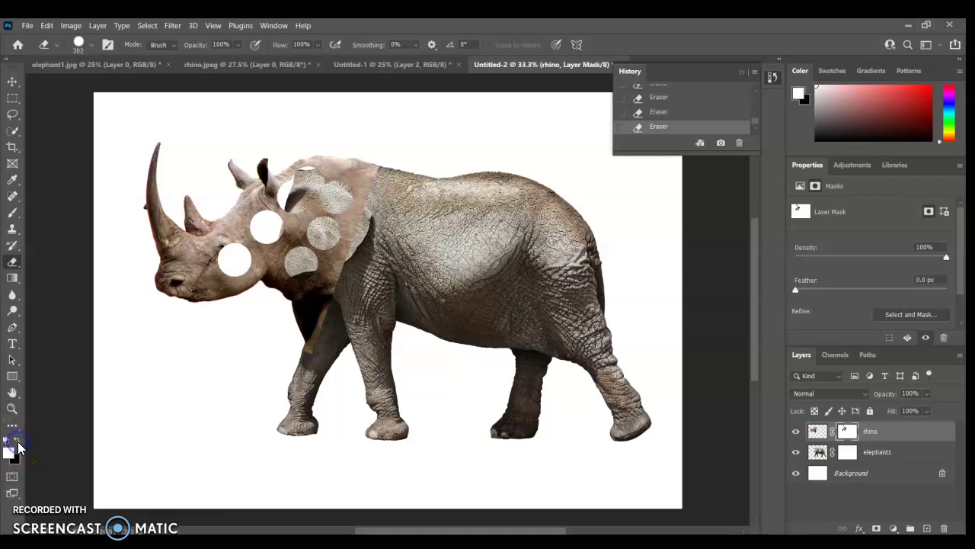
{"action": "left_click", "coordinate": [17, 440]}
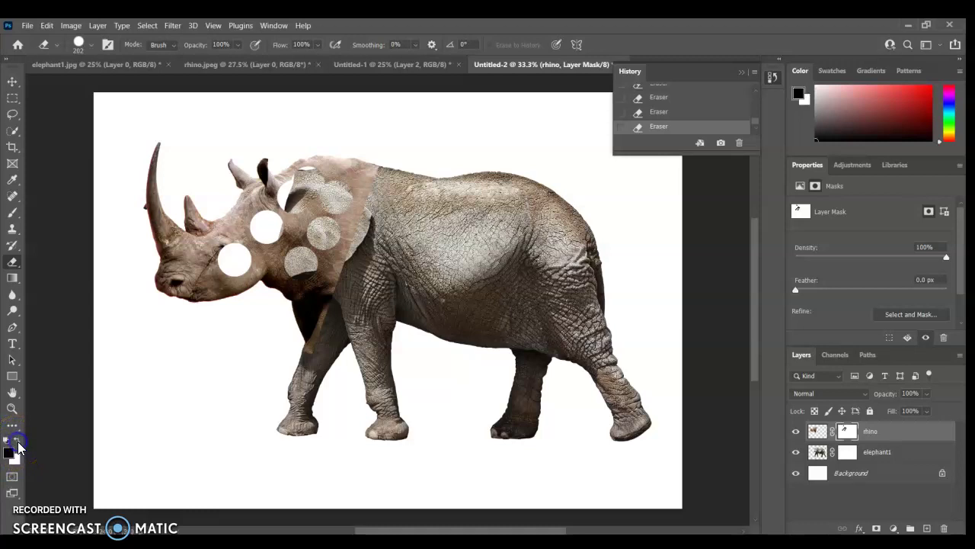
{"action": "left_click", "coordinate": [234, 259]}
{"action": "mouse_move", "coordinate": [238, 252]}
{"action": "left_mouse_down"}
{"action": "mouse_move", "coordinate": [280, 233]}
{"action": "mouse_move", "coordinate": [276, 243]}
{"action": "mouse_move", "coordinate": [264, 216]}
{"action": "mouse_move", "coordinate": [258, 234]}
{"action": "mouse_move", "coordinate": [285, 227]}
{"action": "mouse_move", "coordinate": [298, 183]}
{"action": "mouse_move", "coordinate": [312, 176]}
{"action": "mouse_move", "coordinate": [309, 210]}
{"action": "mouse_move", "coordinate": [316, 186]}
{"action": "mouse_move", "coordinate": [332, 202]}
{"action": "mouse_move", "coordinate": [344, 185]}
{"action": "mouse_move", "coordinate": [317, 243]}
{"action": "mouse_move", "coordinate": [308, 233]}
{"action": "mouse_move", "coordinate": [276, 243]}
{"action": "mouse_move", "coordinate": [291, 271]}
{"action": "mouse_move", "coordinate": [298, 256]}
{"action": "mouse_move", "coordinate": [314, 286]}
{"action": "left_mouse_up"}
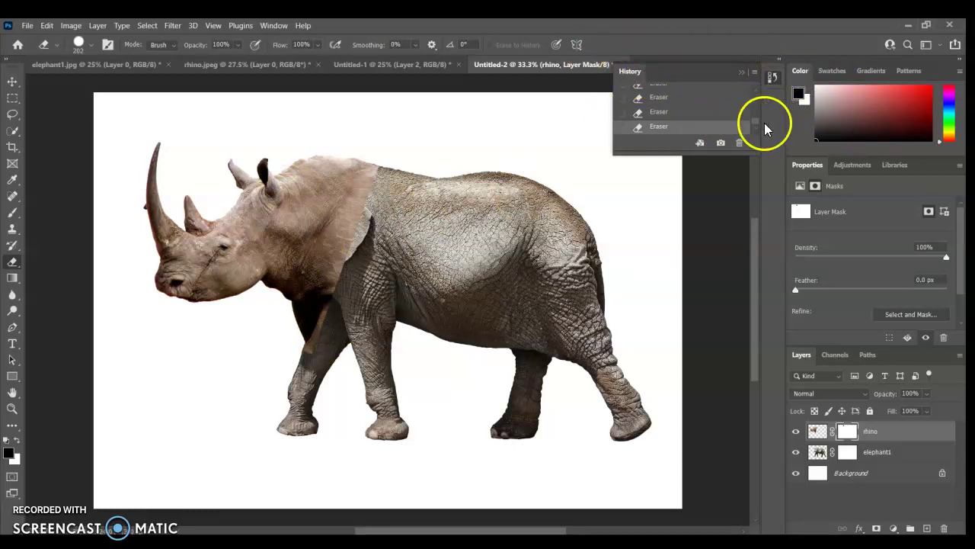
Step: Check the History panel and restore the remaining holes on the rhino's head and neck
{"action": "left_click", "coordinate": [755, 86]}
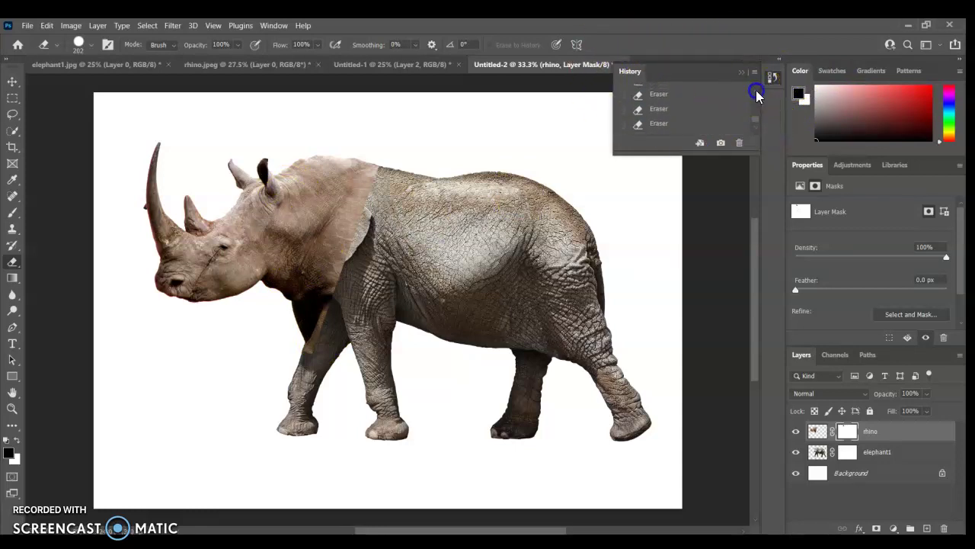
{"action": "mouse_move", "coordinate": [758, 116]}
{"action": "left_mouse_down"}
{"action": "mouse_move", "coordinate": [756, 100]}
{"action": "mouse_move", "coordinate": [755, 127]}
{"action": "left_mouse_up"}
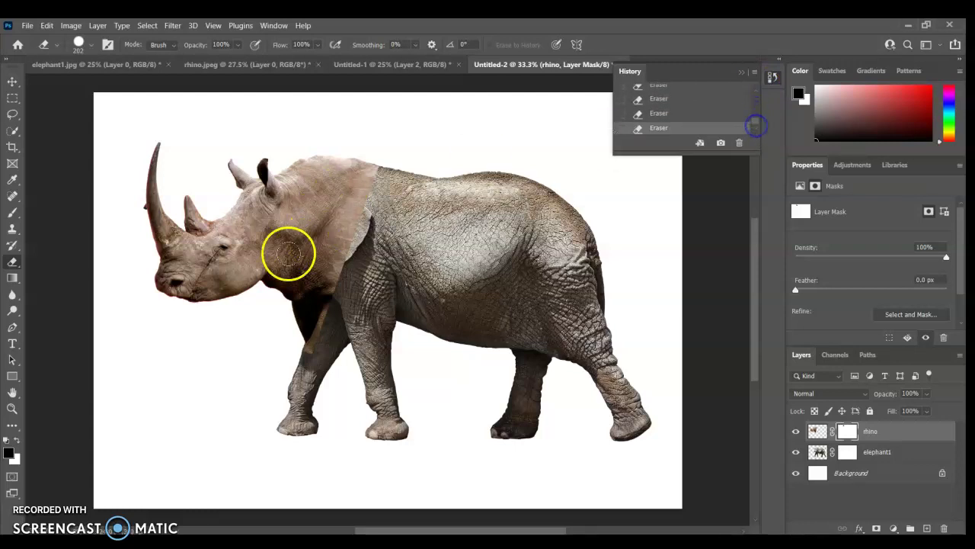
{"action": "left_click_drag", "start_coordinate": [290, 254], "coordinate": [356, 190]}
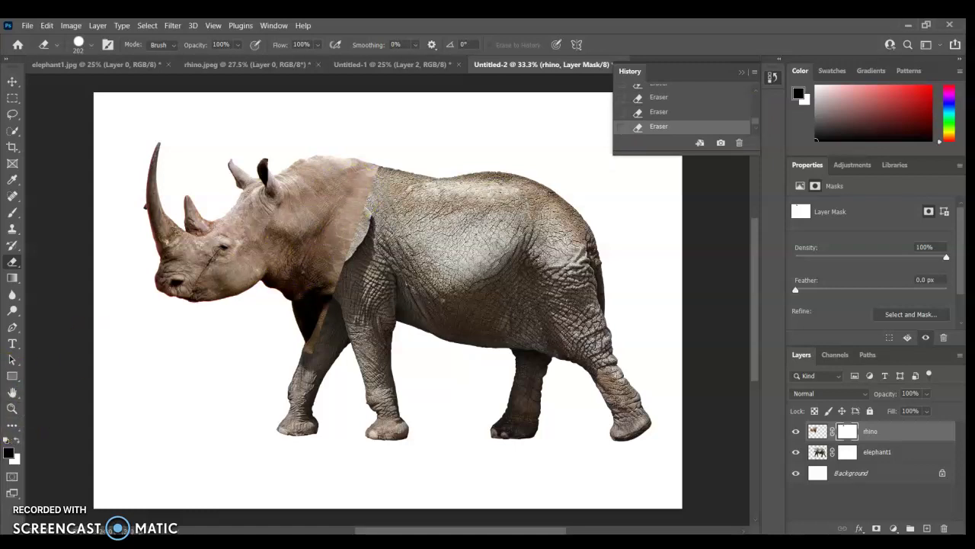
Step: Reveal the elephant's ear beside the rhino's neck, then cover it again with rhino skin
{"action": "left_click", "coordinate": [16, 440]}
{"action": "mouse_move", "coordinate": [348, 229]}
{"action": "left_mouse_down"}
{"action": "mouse_move", "coordinate": [338, 263]}
{"action": "mouse_move", "coordinate": [354, 213]}
{"action": "left_mouse_up"}
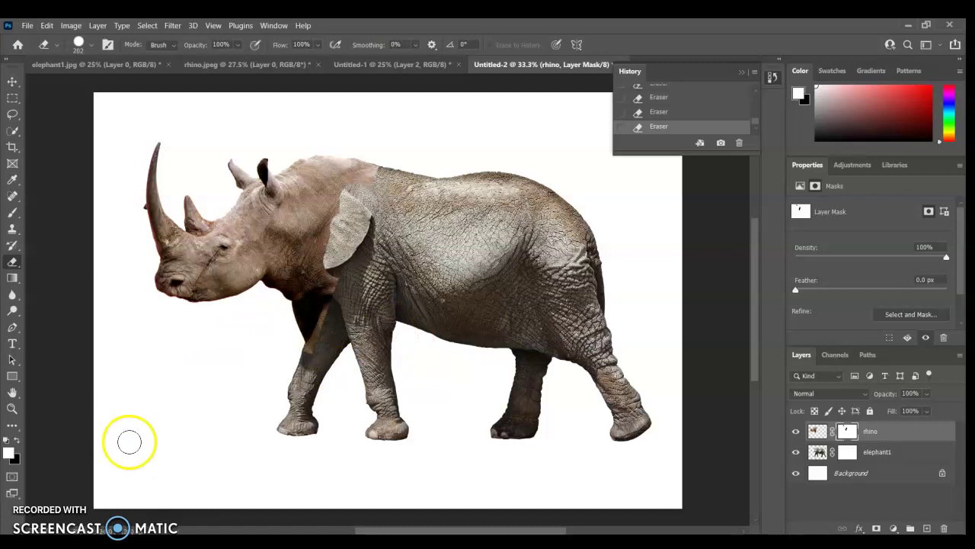
{"action": "left_click", "coordinate": [16, 441]}
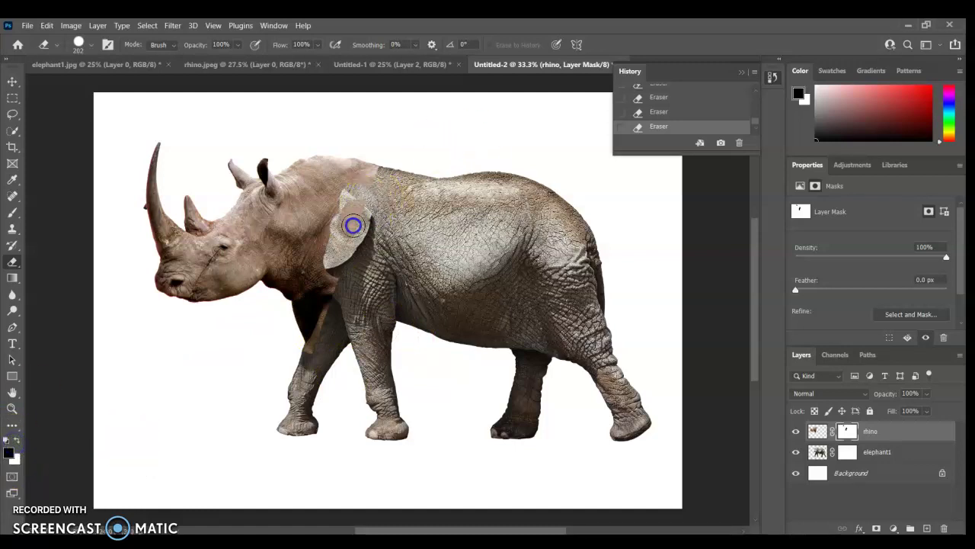
{"action": "mouse_move", "coordinate": [348, 222]}
{"action": "left_mouse_down"}
{"action": "mouse_move", "coordinate": [279, 309]}
{"action": "mouse_move", "coordinate": [329, 277]}
{"action": "left_mouse_up"}
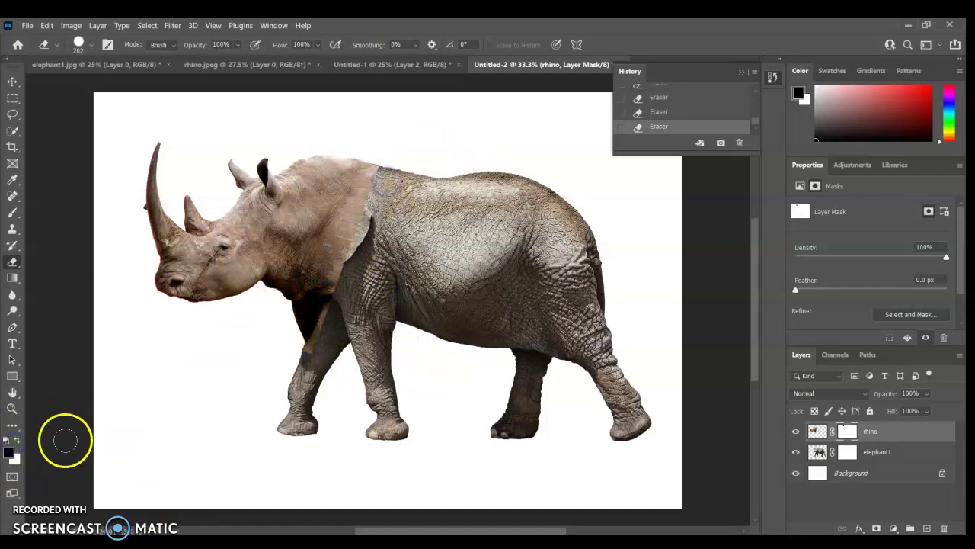
{"action": "left_click", "coordinate": [16, 440]}
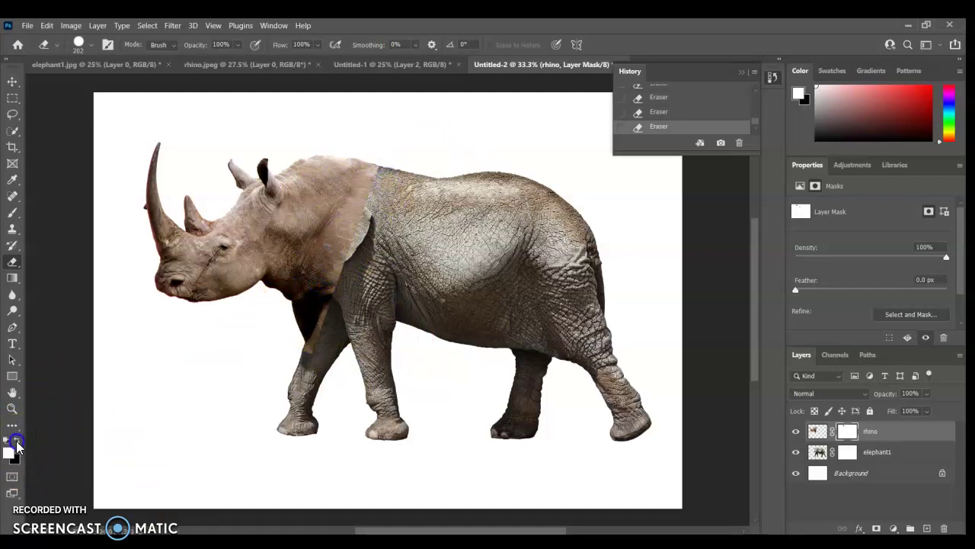
Step: Make the eraser softer and erase lightly over the rhino's shoulder seam
{"action": "left_click", "coordinate": [90, 44]}
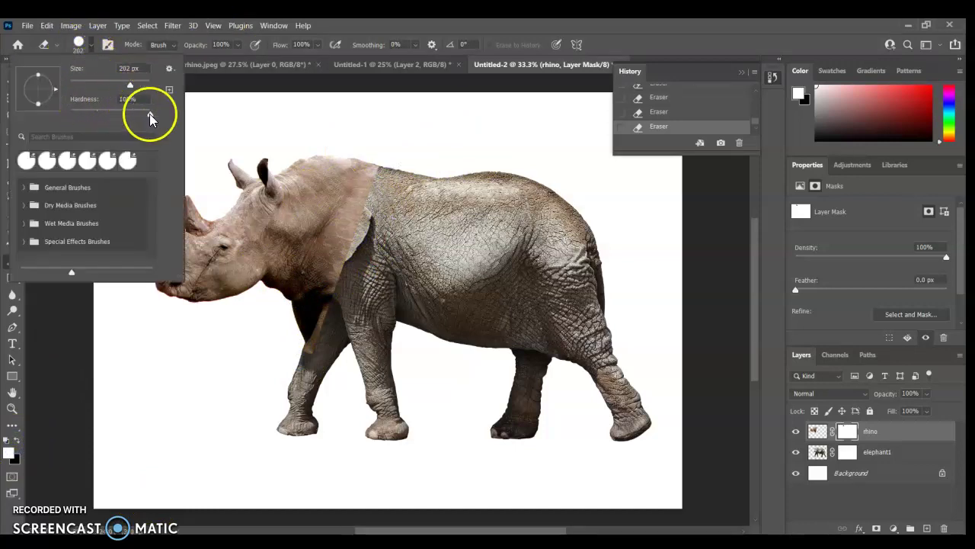
{"action": "left_click_drag", "start_coordinate": [150, 113], "coordinate": [91, 113]}
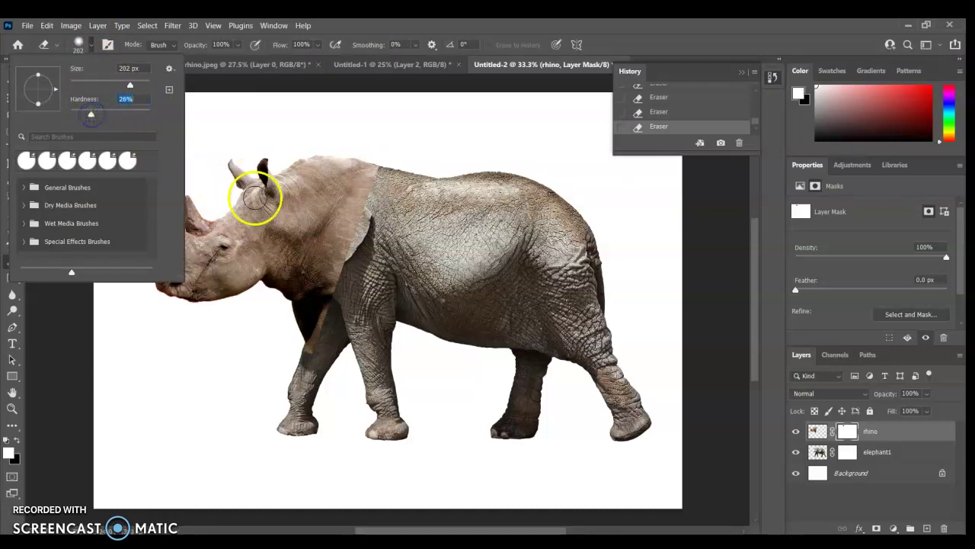
{"action": "left_click", "coordinate": [333, 216]}
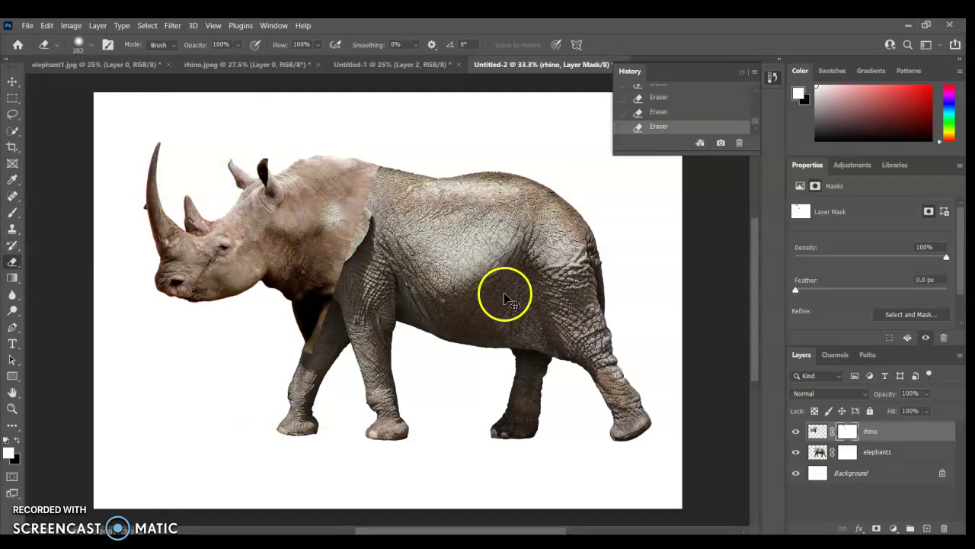
{"action": "left_click", "coordinate": [349, 229]}
{"action": "left_click", "coordinate": [343, 216]}
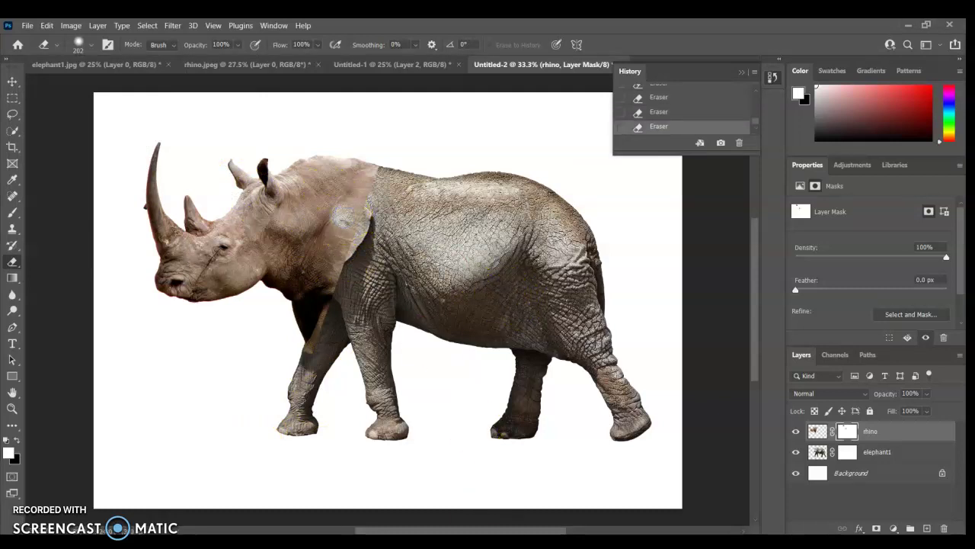
Step: Set brush hardness to 0% and restore rhino skin over the neck with swapped colours
{"action": "left_click", "coordinate": [90, 44]}
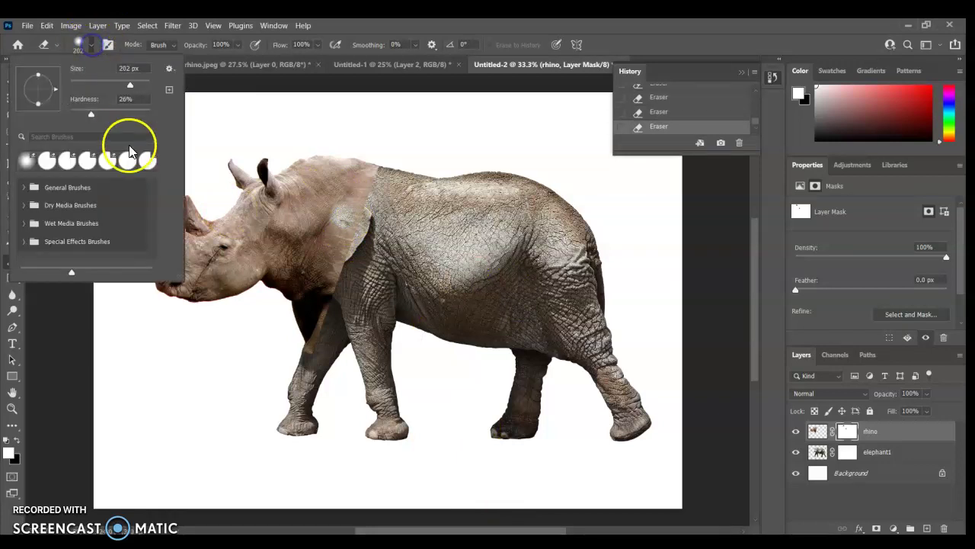
{"action": "left_click", "coordinate": [60, 108]}
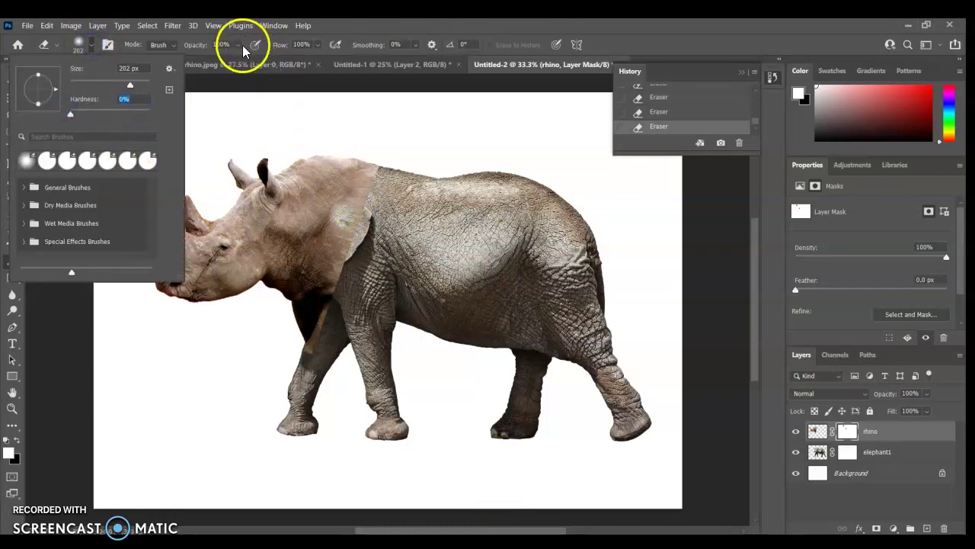
{"action": "left_click", "coordinate": [199, 48]}
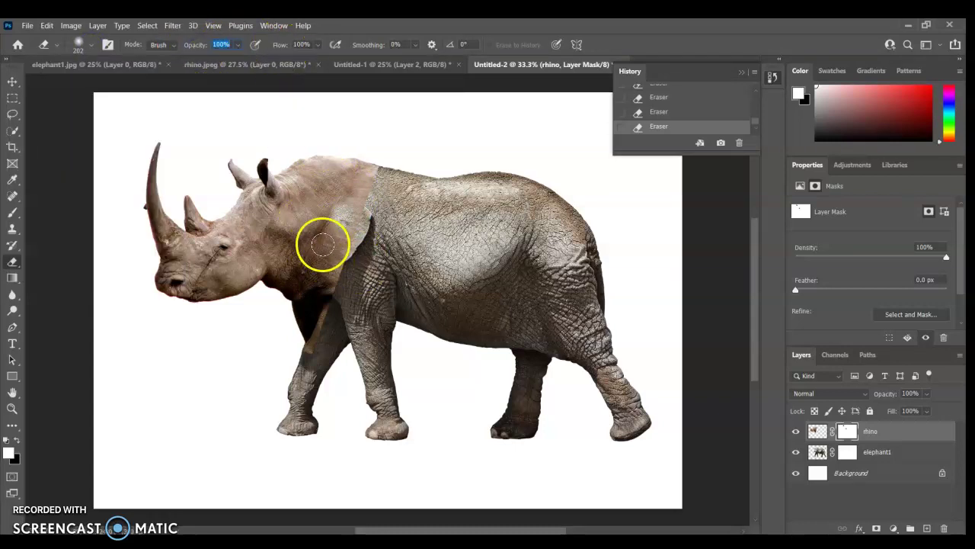
{"action": "left_click", "coordinate": [17, 441]}
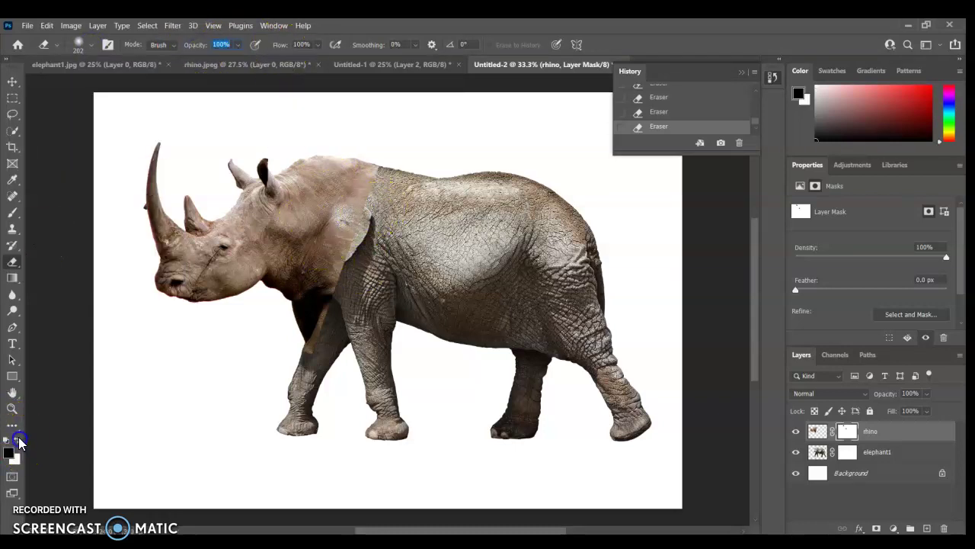
{"action": "mouse_move", "coordinate": [305, 270]}
{"action": "left_mouse_down"}
{"action": "mouse_move", "coordinate": [322, 228]}
{"action": "mouse_move", "coordinate": [347, 226]}
{"action": "left_mouse_up"}
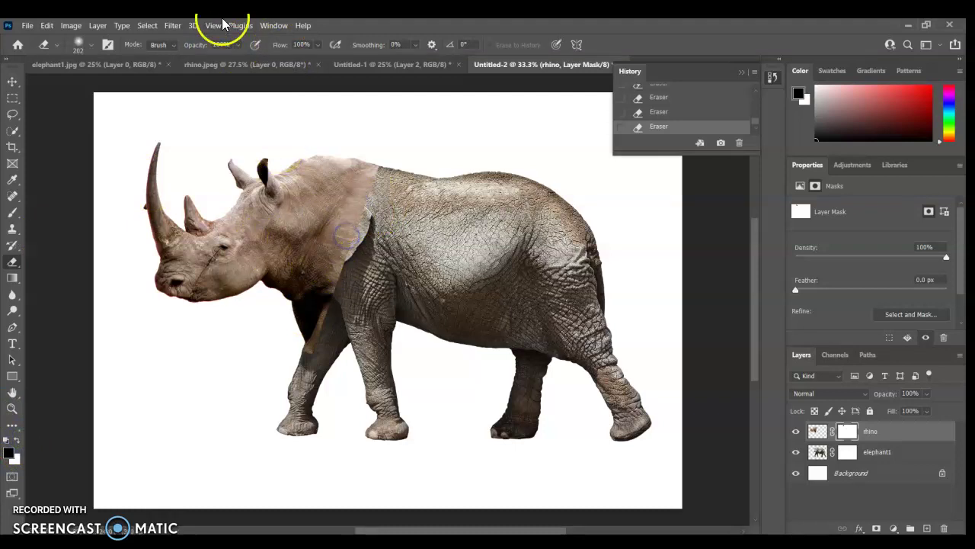
Step: Set eraser opacity to 21% and flow to 22%, and enlarge the brush to 385 px
{"action": "left_click", "coordinate": [238, 44]}
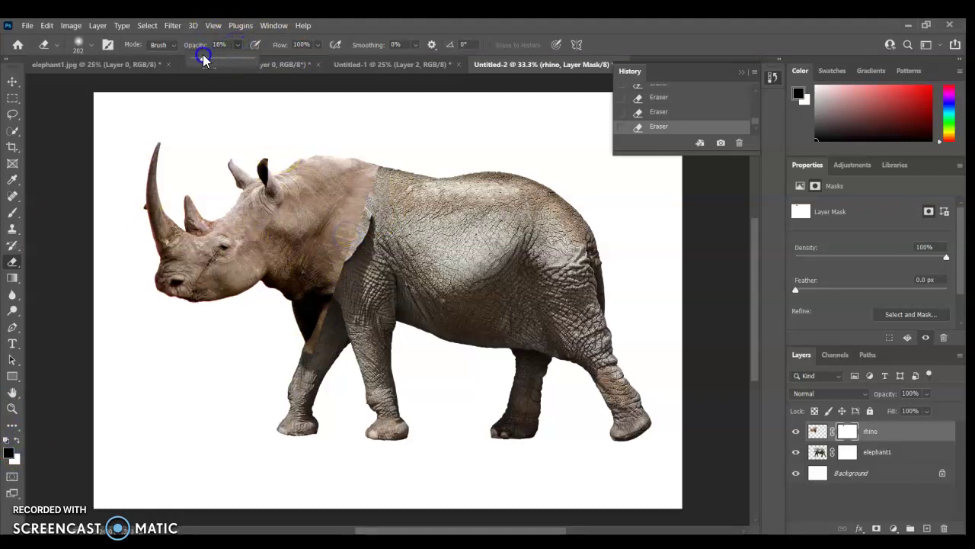
{"action": "left_click_drag", "start_coordinate": [202, 55], "coordinate": [206, 57]}
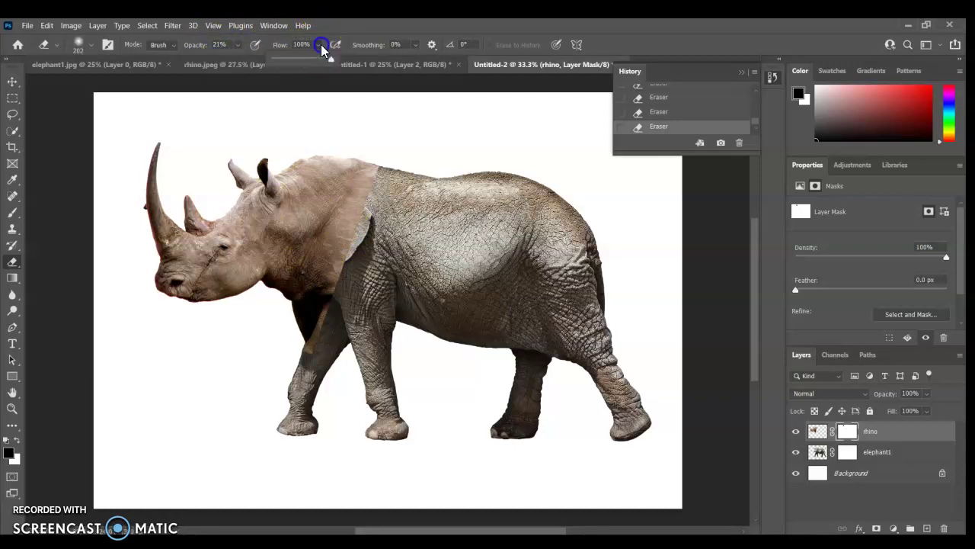
{"action": "left_click_drag", "start_coordinate": [287, 61], "coordinate": [285, 61]}
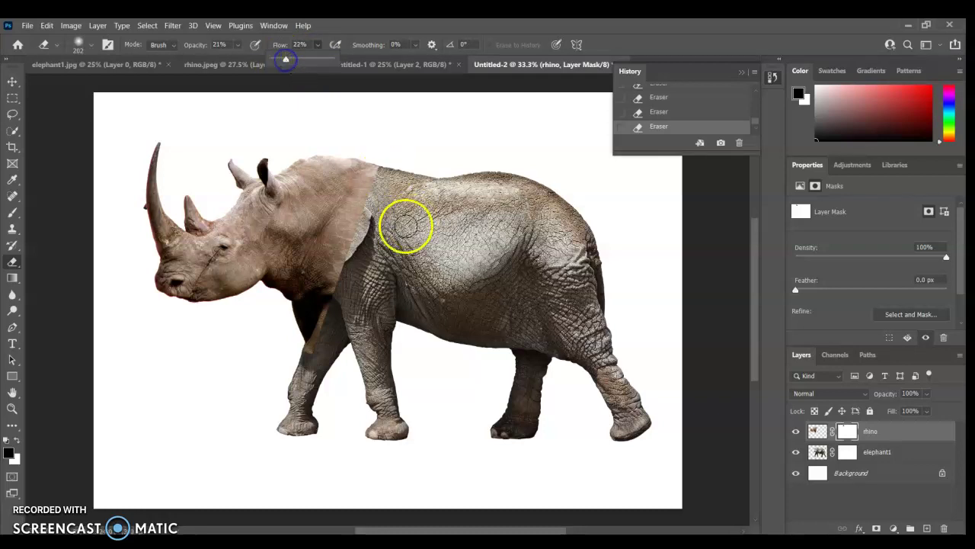
{"action": "left_click", "coordinate": [91, 45]}
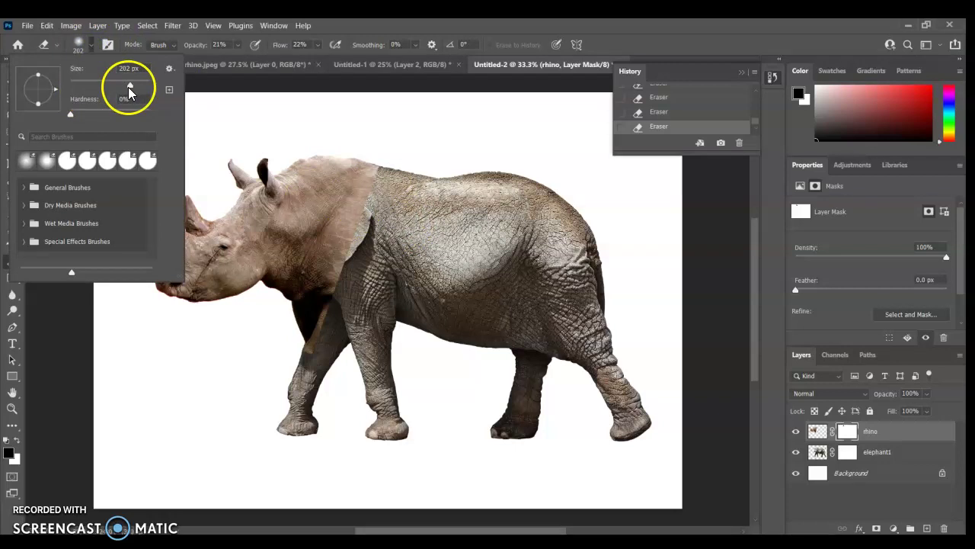
{"action": "left_click_drag", "start_coordinate": [134, 84], "coordinate": [134, 85]}
Step: Swap colours and soft-erase along the rhino's shoulder seam up to the ear and upper back
{"action": "left_click", "coordinate": [364, 236]}
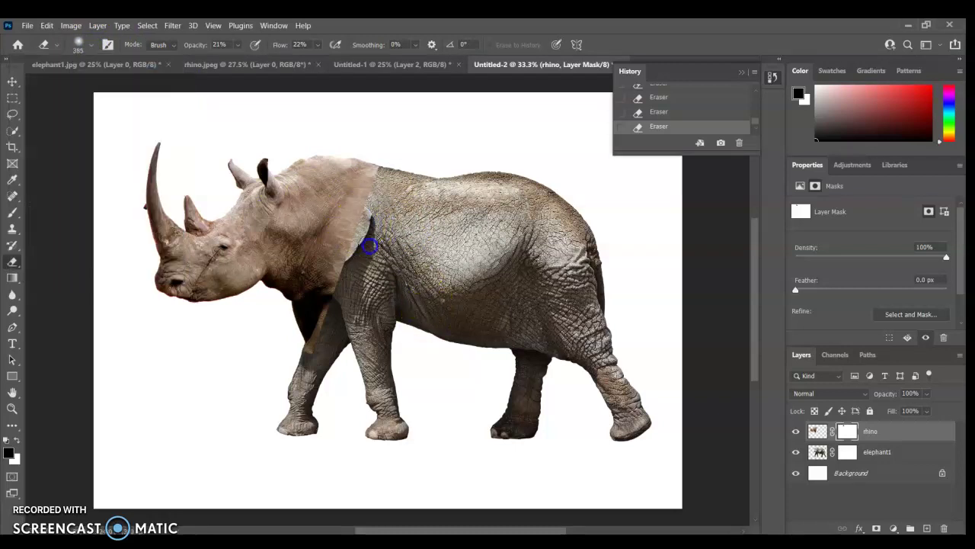
{"action": "left_click", "coordinate": [294, 311]}
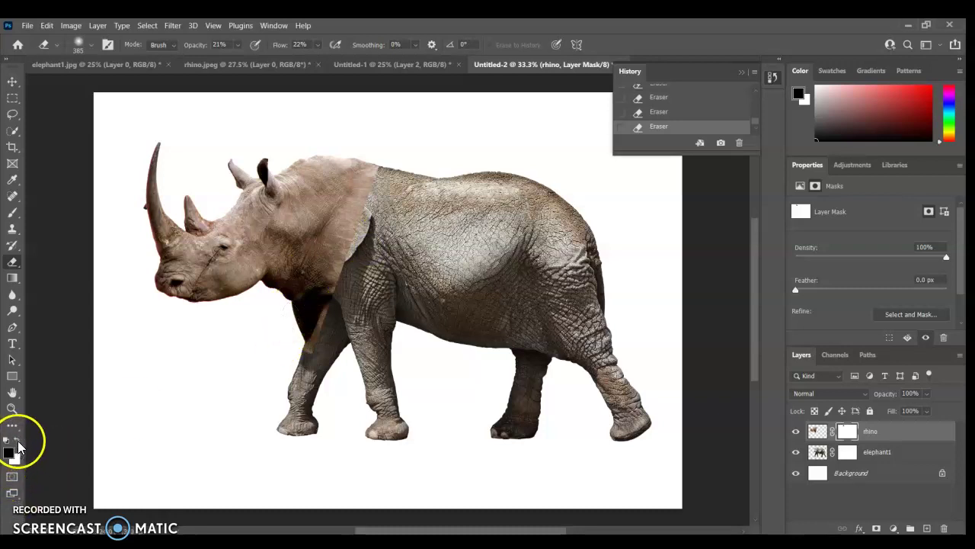
{"action": "left_click", "coordinate": [18, 442]}
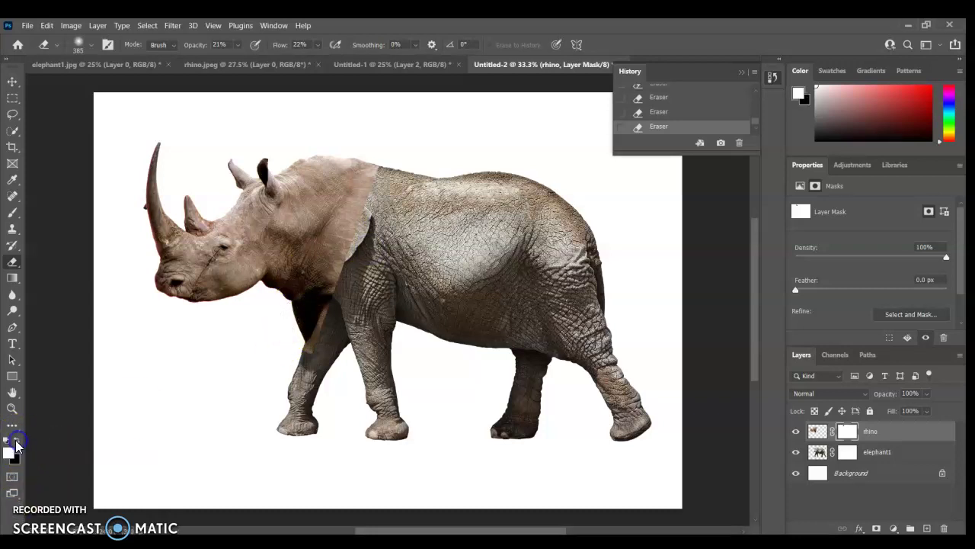
{"action": "left_click", "coordinate": [351, 224]}
{"action": "left_click_drag", "start_coordinate": [359, 252], "coordinate": [362, 225]}
{"action": "mouse_move", "coordinate": [361, 261]}
{"action": "left_mouse_down"}
{"action": "mouse_move", "coordinate": [371, 206]}
{"action": "mouse_move", "coordinate": [374, 260]}
{"action": "mouse_move", "coordinate": [360, 221]}
{"action": "mouse_move", "coordinate": [357, 255]}
{"action": "mouse_move", "coordinate": [381, 208]}
{"action": "left_mouse_up"}
{"action": "mouse_move", "coordinate": [374, 251]}
{"action": "left_mouse_down"}
{"action": "mouse_move", "coordinate": [367, 208]}
{"action": "mouse_move", "coordinate": [379, 249]}
{"action": "mouse_move", "coordinate": [367, 247]}
{"action": "mouse_move", "coordinate": [374, 236]}
{"action": "mouse_move", "coordinate": [374, 254]}
{"action": "mouse_move", "coordinate": [381, 246]}
{"action": "mouse_move", "coordinate": [350, 294]}
{"action": "mouse_move", "coordinate": [350, 268]}
{"action": "mouse_move", "coordinate": [342, 299]}
{"action": "mouse_move", "coordinate": [342, 256]}
{"action": "mouse_move", "coordinate": [349, 305]}
{"action": "mouse_move", "coordinate": [375, 234]}
{"action": "left_mouse_up"}
{"action": "mouse_move", "coordinate": [371, 195]}
{"action": "left_mouse_down"}
{"action": "mouse_move", "coordinate": [395, 200]}
{"action": "mouse_move", "coordinate": [392, 157]}
{"action": "mouse_move", "coordinate": [382, 157]}
{"action": "mouse_move", "coordinate": [391, 151]}
{"action": "mouse_move", "coordinate": [381, 170]}
{"action": "mouse_move", "coordinate": [405, 200]}
{"action": "mouse_move", "coordinate": [378, 160]}
{"action": "left_mouse_up"}
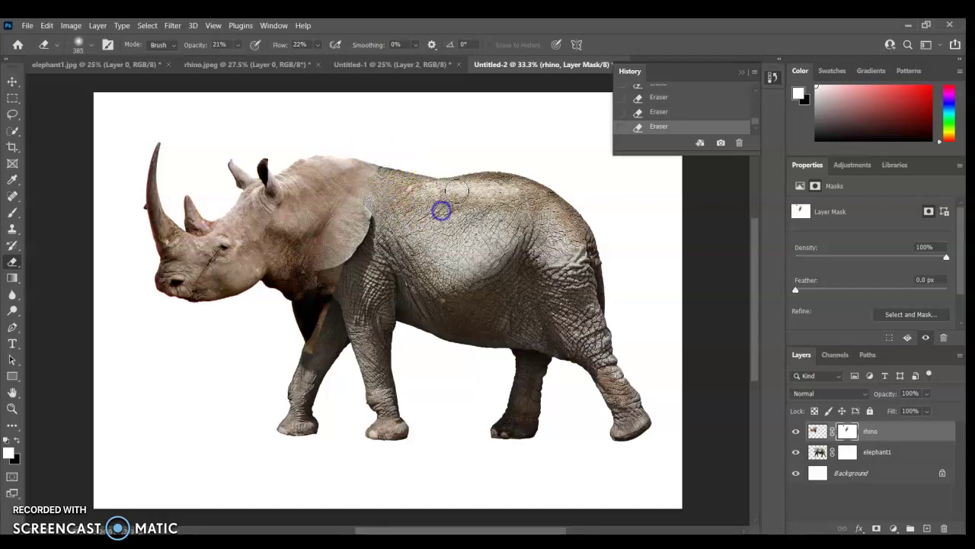
{"action": "mouse_move", "coordinate": [440, 209]}
{"action": "left_mouse_down"}
{"action": "mouse_move", "coordinate": [409, 238]}
{"action": "mouse_move", "coordinate": [413, 261]}
{"action": "mouse_move", "coordinate": [431, 261]}
{"action": "mouse_move", "coordinate": [401, 282]}
{"action": "left_mouse_up"}
Step: Blend the rhino's shoulder, ear edge and throat into the elephant's front leg with soft strokes
{"action": "scroll", "coordinate": [364, 253], "scroll_direction": "up", "scroll_amount": 3}
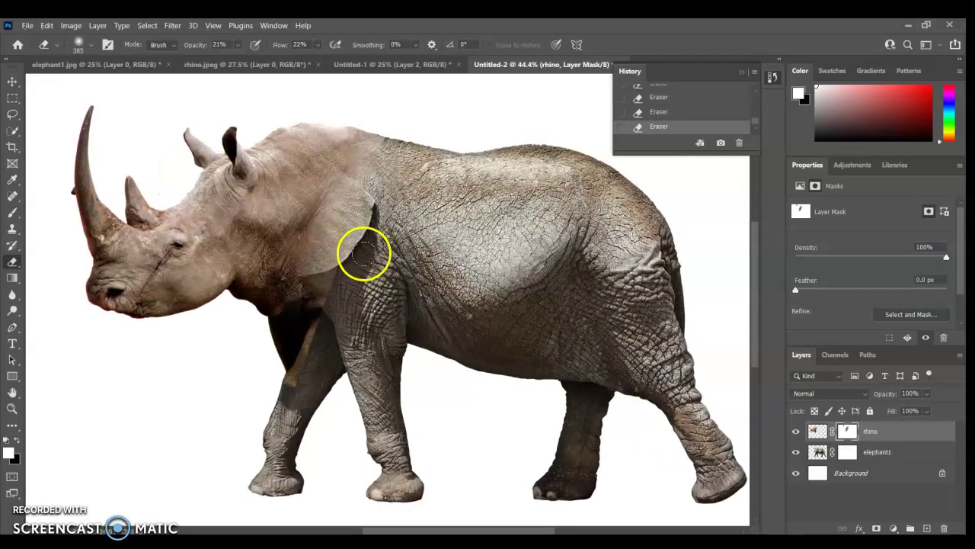
{"action": "scroll", "coordinate": [363, 252], "scroll_direction": "up", "scroll_amount": 1}
{"action": "scroll", "coordinate": [364, 252], "scroll_direction": "up", "scroll_amount": 1}
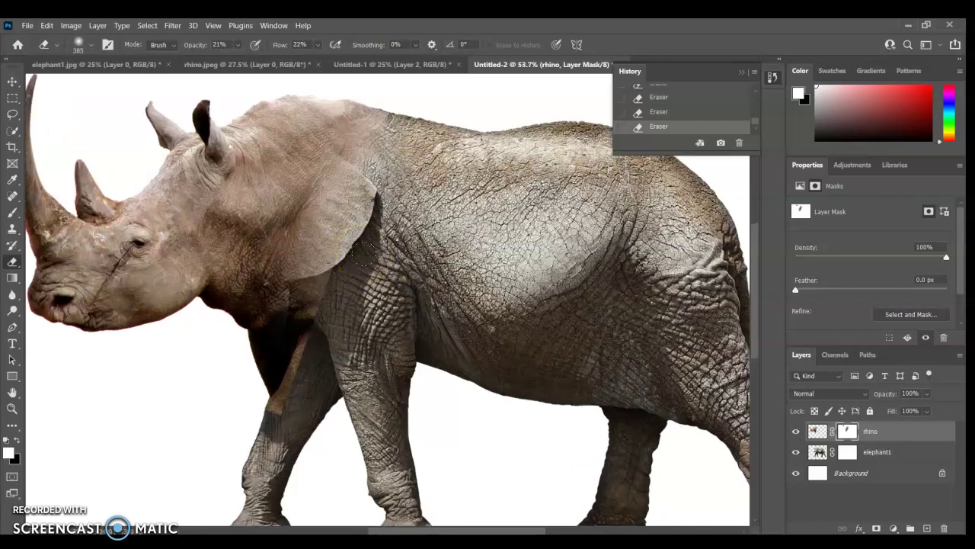
{"action": "scroll", "coordinate": [363, 252], "scroll_direction": "up", "scroll_amount": 1}
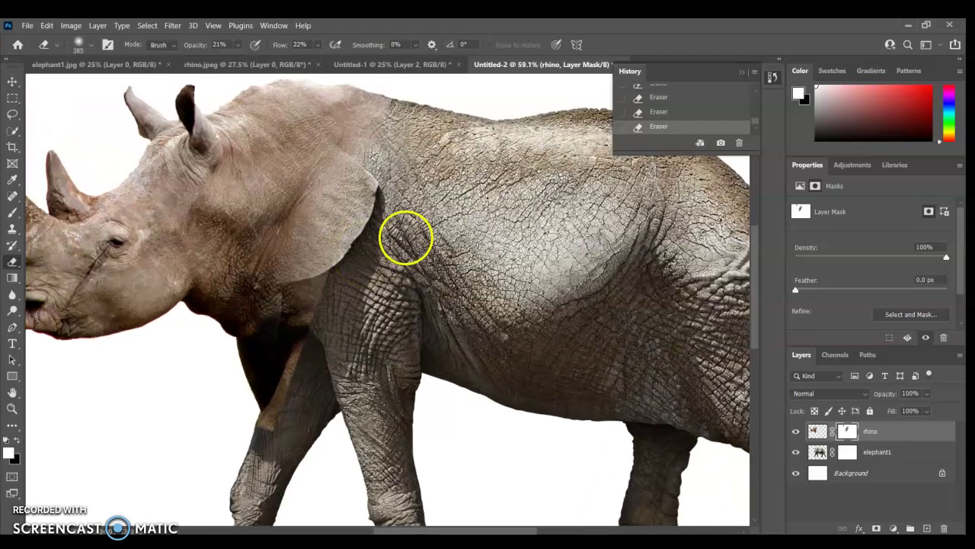
{"action": "scroll", "coordinate": [393, 233], "scroll_direction": "up", "scroll_amount": 4}
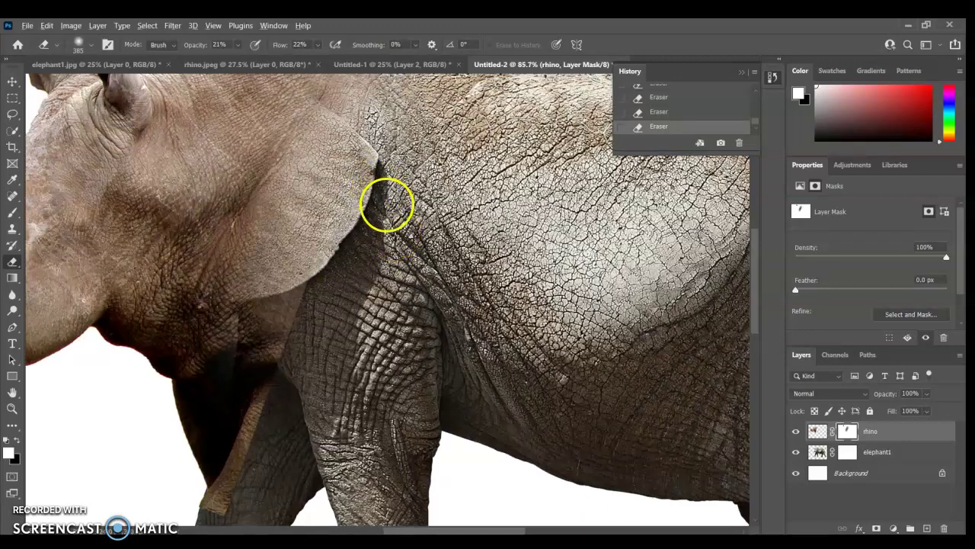
{"action": "scroll", "coordinate": [386, 202], "scroll_direction": "down", "scroll_amount": 7}
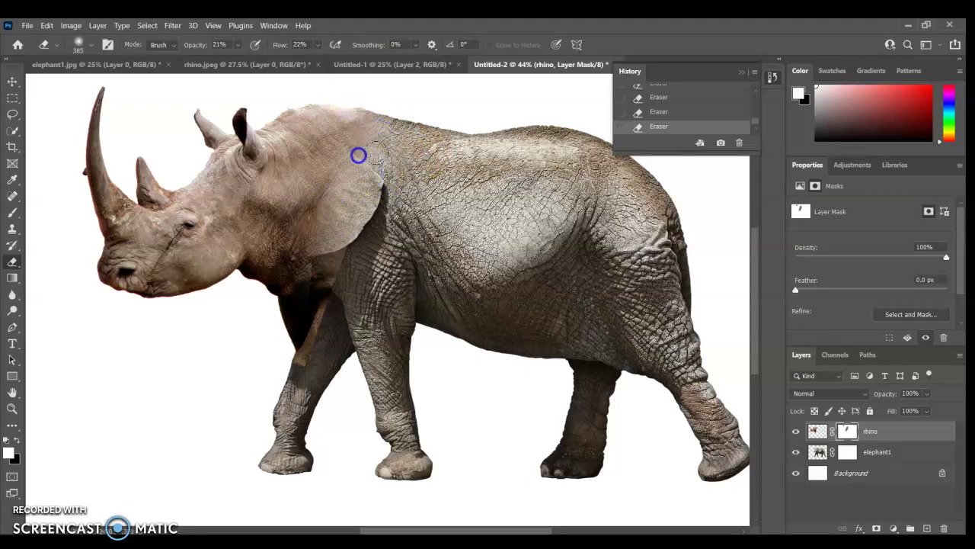
{"action": "scroll", "coordinate": [378, 172], "scroll_direction": "up", "scroll_amount": 1}
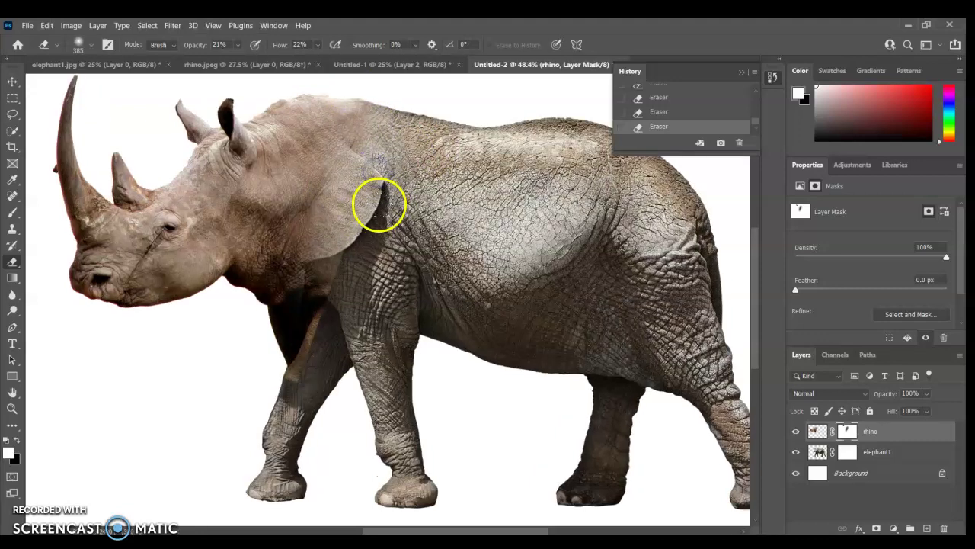
{"action": "mouse_move", "coordinate": [358, 255]}
{"action": "left_mouse_down"}
{"action": "mouse_move", "coordinate": [373, 280]}
{"action": "mouse_move", "coordinate": [349, 218]}
{"action": "mouse_move", "coordinate": [355, 276]}
{"action": "left_mouse_up"}
{"action": "mouse_move", "coordinate": [332, 232]}
{"action": "left_mouse_down"}
{"action": "mouse_move", "coordinate": [373, 301]}
{"action": "mouse_move", "coordinate": [354, 280]}
{"action": "mouse_move", "coordinate": [355, 325]}
{"action": "left_mouse_up"}
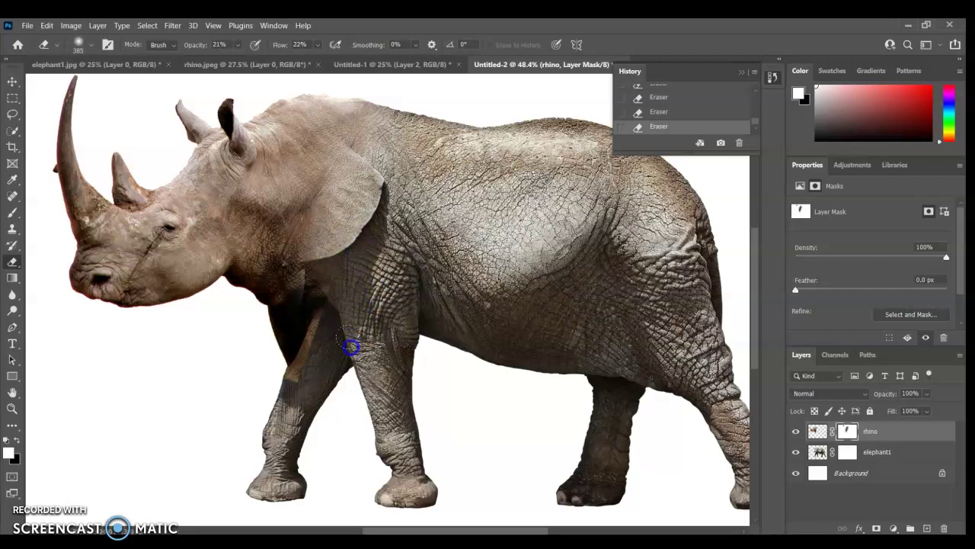
{"action": "mouse_move", "coordinate": [340, 342]}
{"action": "left_mouse_down"}
{"action": "mouse_move", "coordinate": [527, 480]}
{"action": "mouse_move", "coordinate": [508, 385]}
{"action": "mouse_move", "coordinate": [249, 409]}
{"action": "mouse_move", "coordinate": [268, 205]}
{"action": "mouse_move", "coordinate": [336, 366]}
{"action": "mouse_move", "coordinate": [310, 304]}
{"action": "mouse_move", "coordinate": [287, 372]}
{"action": "mouse_move", "coordinate": [329, 354]}
{"action": "mouse_move", "coordinate": [330, 316]}
{"action": "mouse_move", "coordinate": [297, 275]}
{"action": "mouse_move", "coordinate": [296, 299]}
{"action": "mouse_move", "coordinate": [302, 323]}
{"action": "mouse_move", "coordinate": [296, 271]}
{"action": "left_mouse_up"}
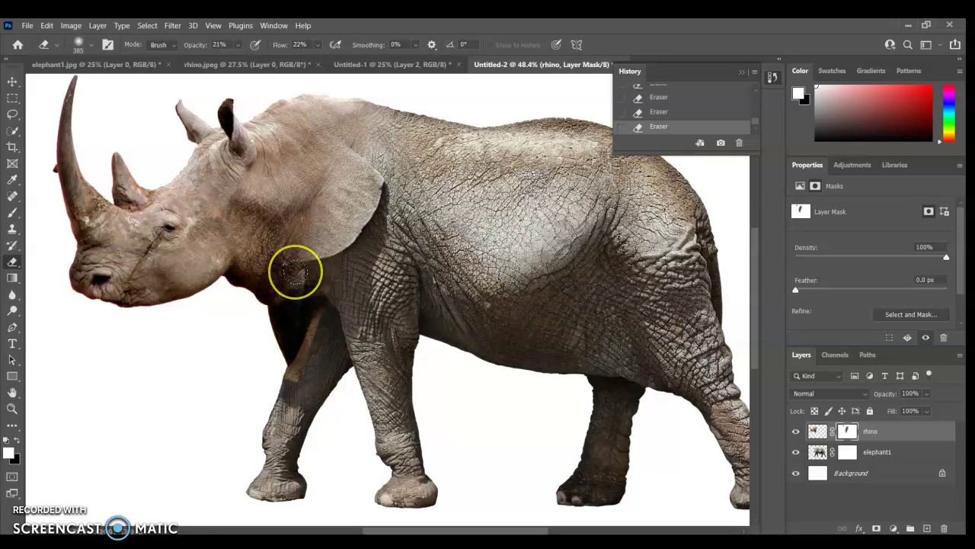
Step: Swap colours and resize the soft eraser to 168 px for the front leg
{"action": "left_click", "coordinate": [16, 440]}
{"action": "left_click", "coordinate": [93, 46]}
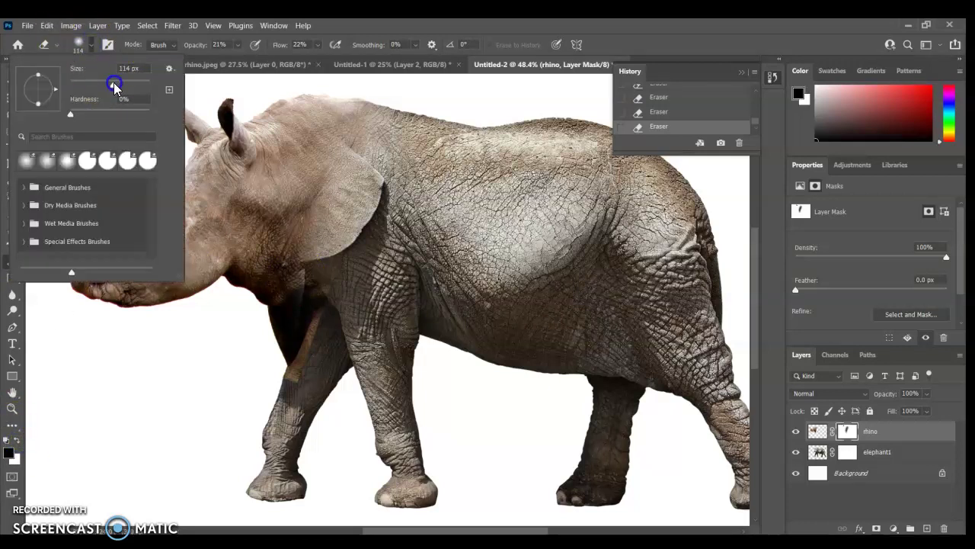
{"action": "left_click_drag", "start_coordinate": [113, 82], "coordinate": [121, 82]}
{"action": "left_click", "coordinate": [301, 284]}
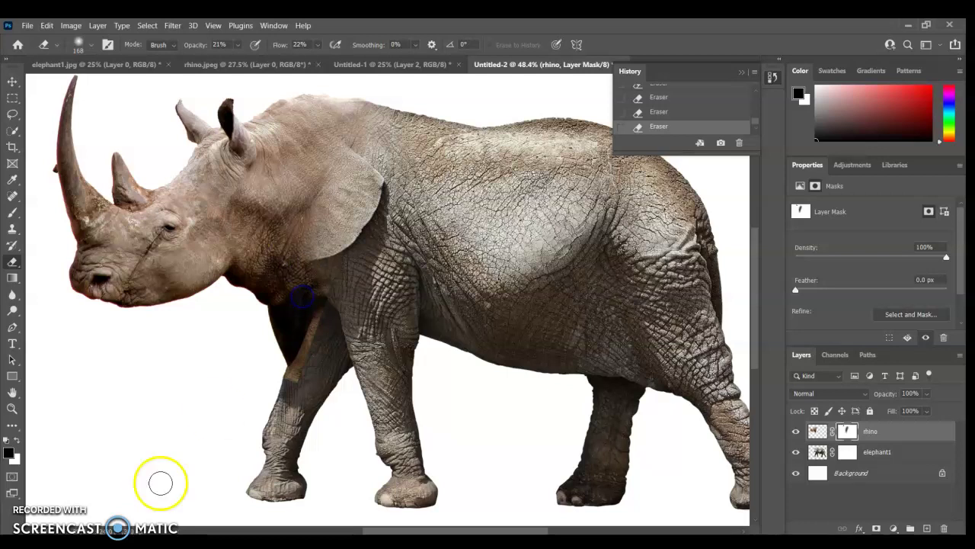
{"action": "scroll", "coordinate": [338, 389], "scroll_direction": "up", "scroll_amount": 3}
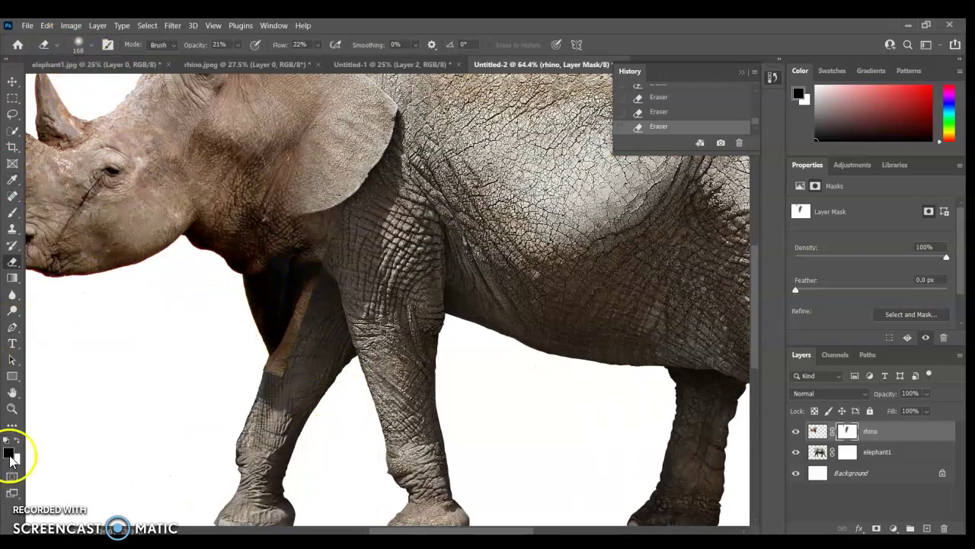
Step: With white foreground, raise the eraser to 33% opacity and 30% flow
{"action": "left_click", "coordinate": [16, 441]}
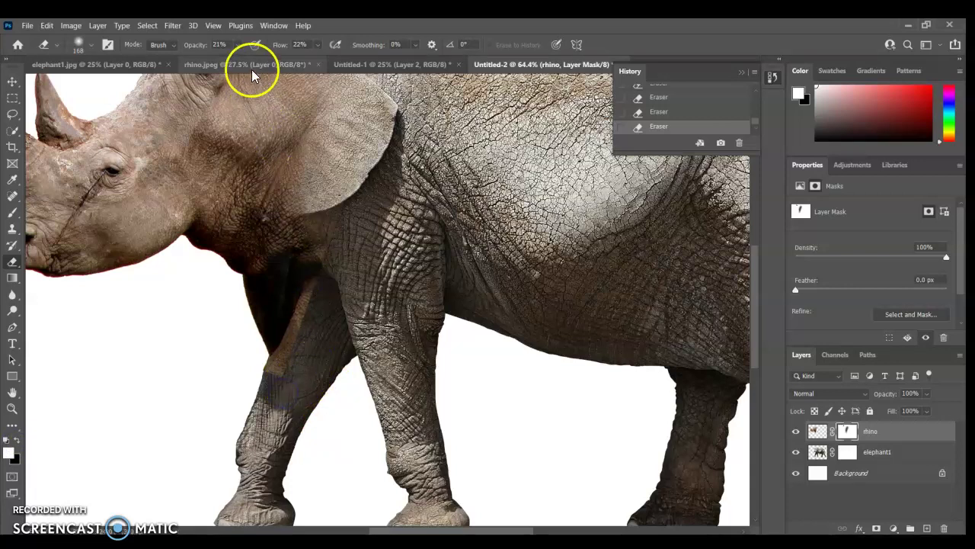
{"action": "left_click", "coordinate": [235, 46]}
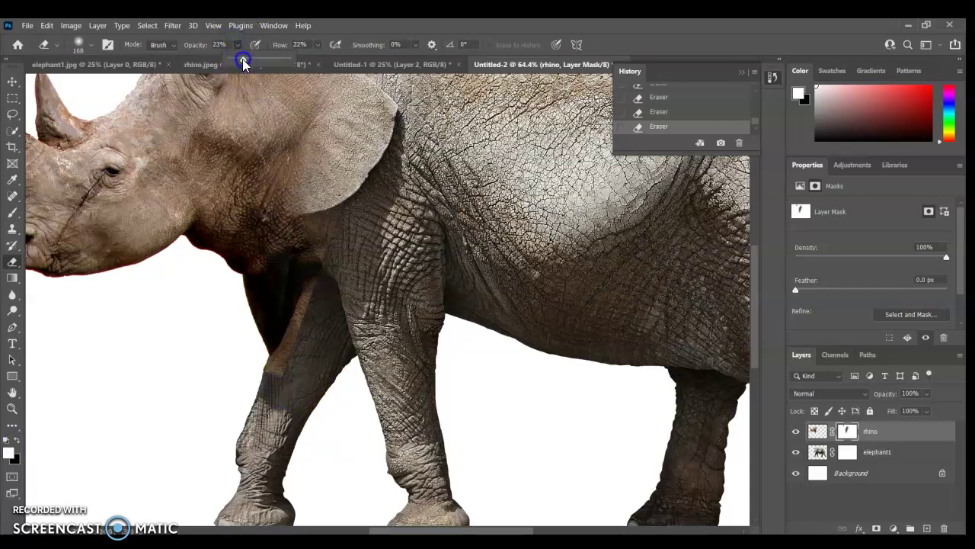
{"action": "left_click_drag", "start_coordinate": [243, 59], "coordinate": [249, 59]}
{"action": "left_click", "coordinate": [316, 46]}
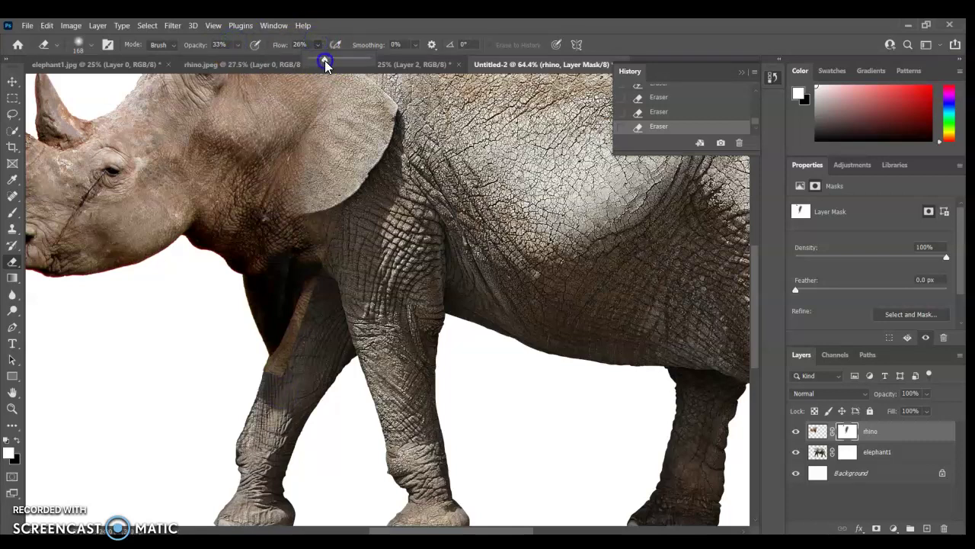
{"action": "left_click_drag", "start_coordinate": [326, 62], "coordinate": [328, 60]}
{"action": "left_click", "coordinate": [308, 347]}
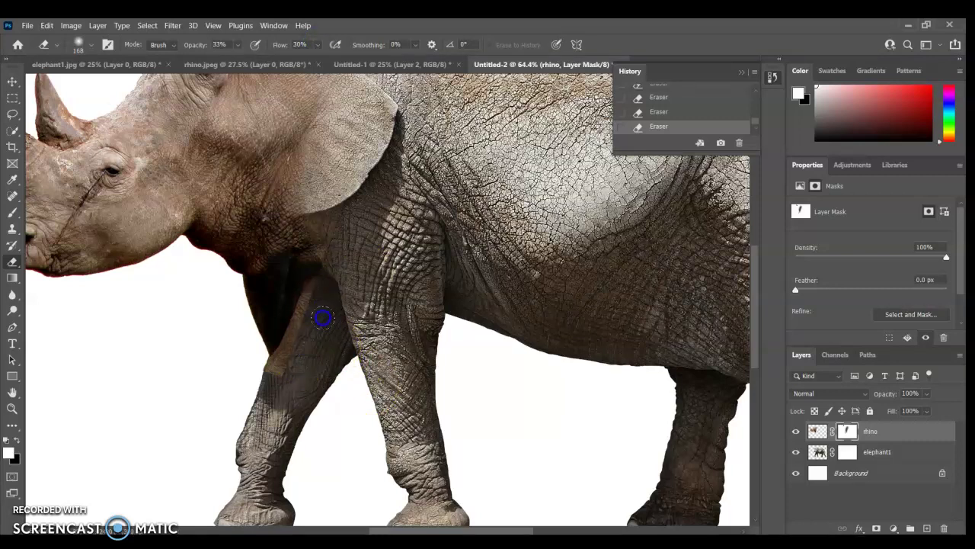
Step: Blend the rhino's edge into the elephant's front leg, then pan up to the head
{"action": "left_click_drag", "start_coordinate": [320, 318], "coordinate": [318, 334]}
{"action": "mouse_move", "coordinate": [288, 383]}
{"action": "left_mouse_down"}
{"action": "mouse_move", "coordinate": [296, 394]}
{"action": "mouse_move", "coordinate": [287, 394]}
{"action": "left_mouse_up"}
{"action": "left_click_drag", "start_coordinate": [318, 324], "coordinate": [322, 320]}
{"action": "mouse_move", "coordinate": [340, 279]}
{"action": "left_mouse_down"}
{"action": "mouse_move", "coordinate": [308, 373]}
{"action": "mouse_move", "coordinate": [295, 373]}
{"action": "mouse_move", "coordinate": [282, 401]}
{"action": "mouse_move", "coordinate": [282, 389]}
{"action": "mouse_move", "coordinate": [249, 373]}
{"action": "mouse_move", "coordinate": [247, 397]}
{"action": "mouse_move", "coordinate": [242, 391]}
{"action": "mouse_move", "coordinate": [258, 391]}
{"action": "mouse_move", "coordinate": [250, 372]}
{"action": "mouse_move", "coordinate": [261, 399]}
{"action": "mouse_move", "coordinate": [247, 367]}
{"action": "left_mouse_up"}
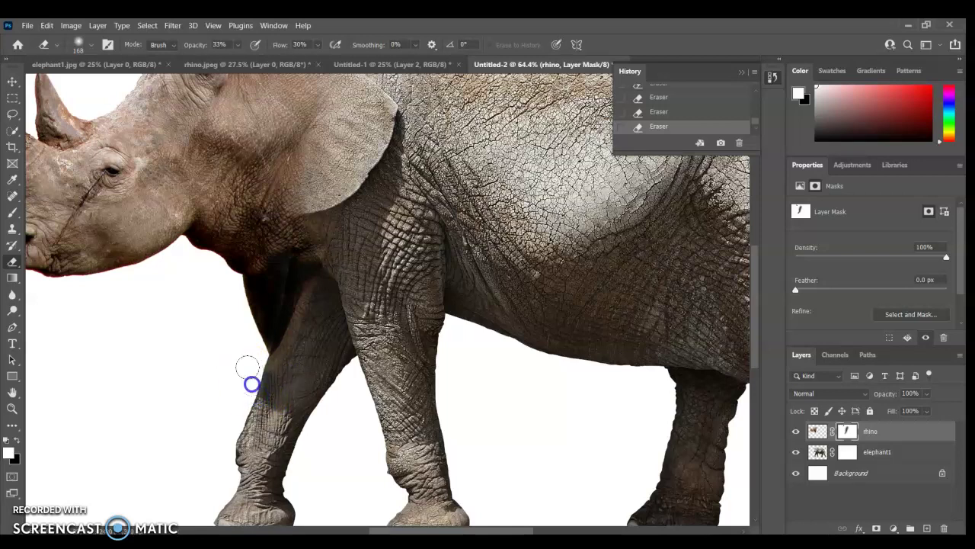
{"action": "left_click_drag", "start_coordinate": [261, 412], "coordinate": [310, 353]}
{"action": "left_click_drag", "start_coordinate": [414, 206], "coordinate": [347, 305]}
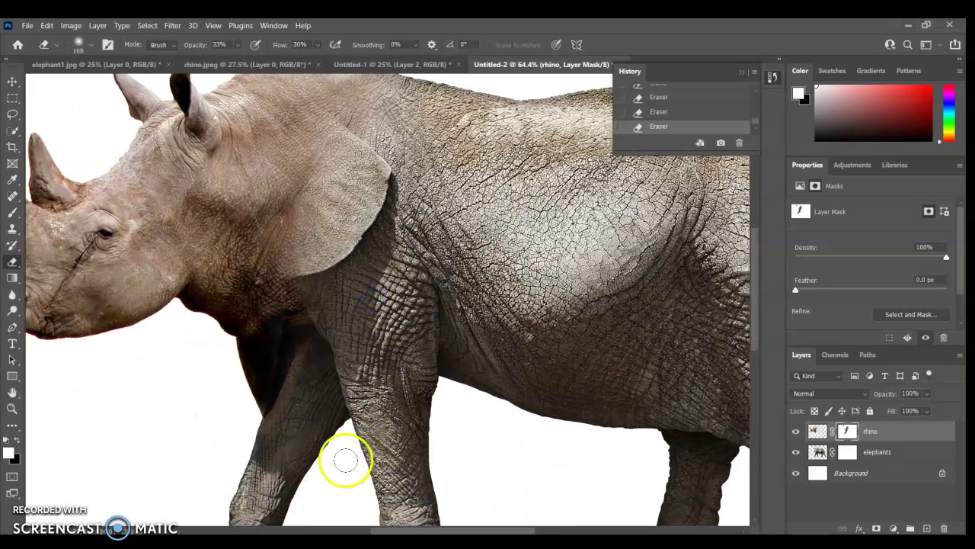
Step: Erase the rhino mask over the elephant's upper front leg
{"action": "left_click", "coordinate": [298, 417]}
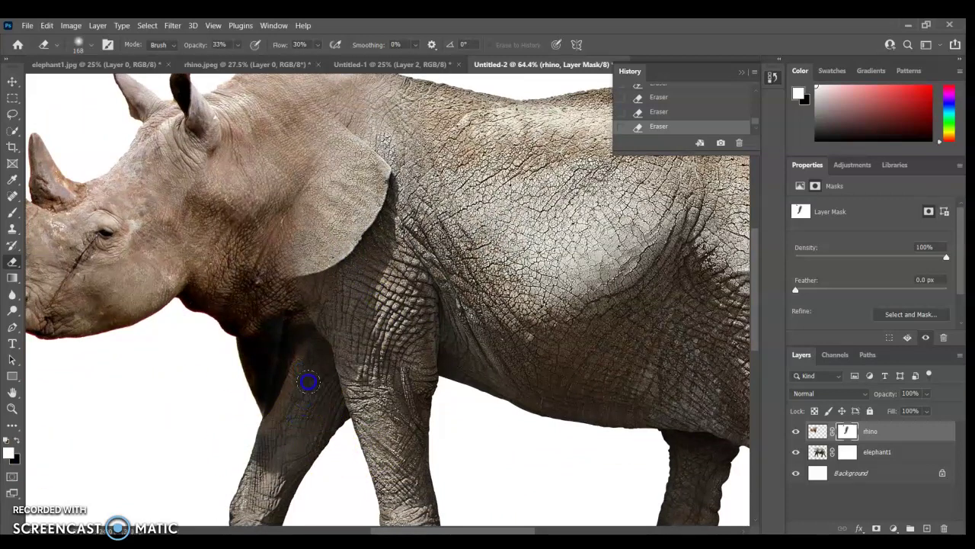
{"action": "left_click", "coordinate": [340, 329]}
{"action": "left_click", "coordinate": [338, 312]}
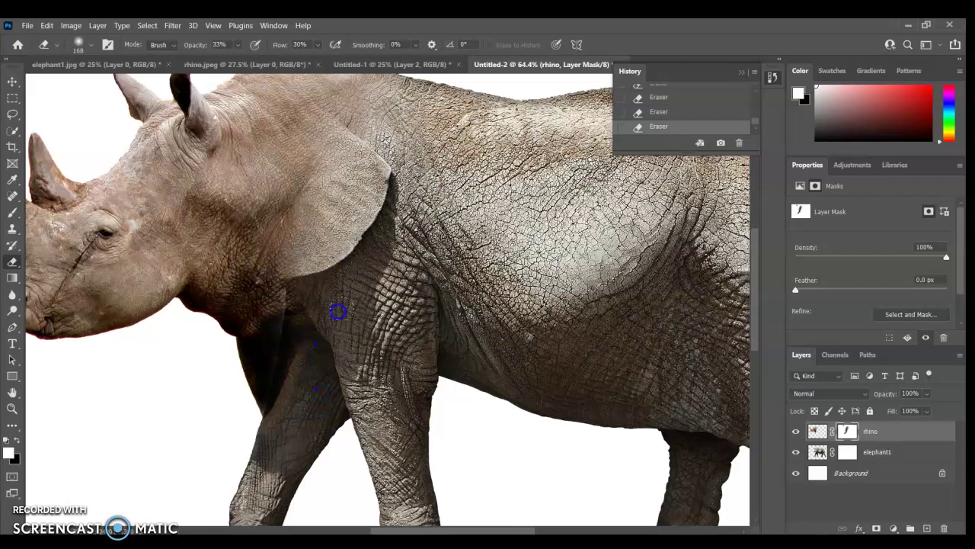
Step: With black as the foreground colour, touch up the mask at the rhino's neck, then view the whole animal
{"action": "left_click", "coordinate": [19, 439]}
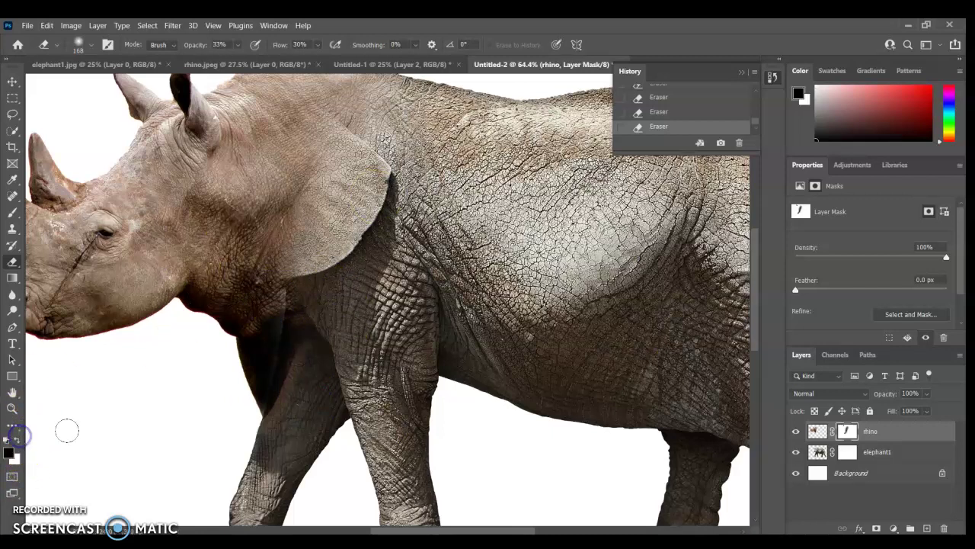
{"action": "left_click", "coordinate": [283, 294]}
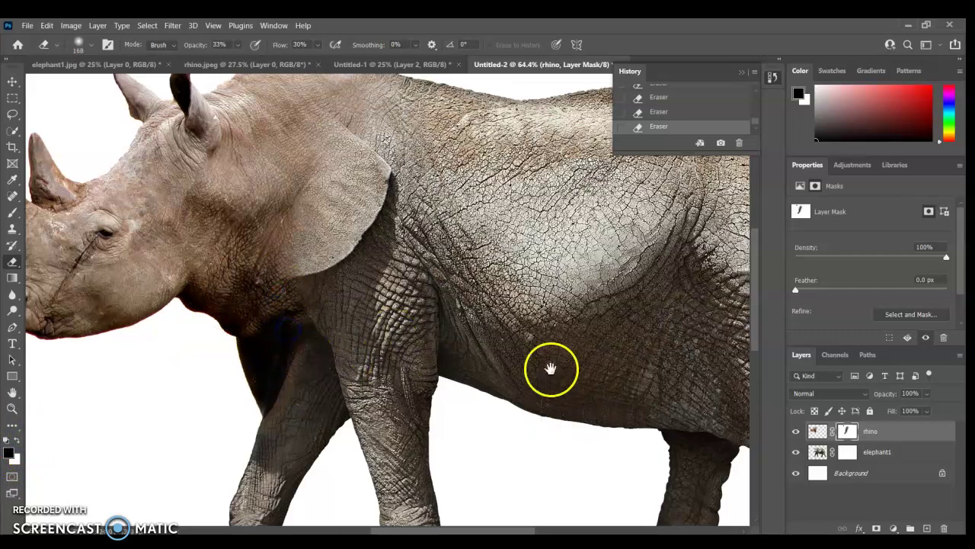
{"action": "left_click_drag", "start_coordinate": [551, 369], "coordinate": [475, 429]}
{"action": "left_click_drag", "start_coordinate": [511, 374], "coordinate": [327, 250]}
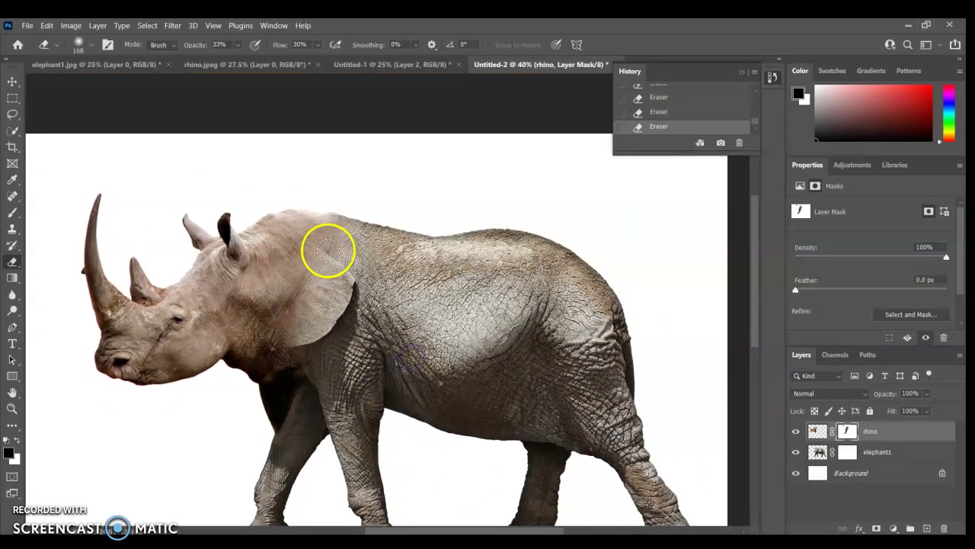
Step: Make white the foreground colour again and set the eraser size to 338 px
{"action": "scroll", "coordinate": [407, 333], "scroll_direction": "down", "scroll_amount": 3}
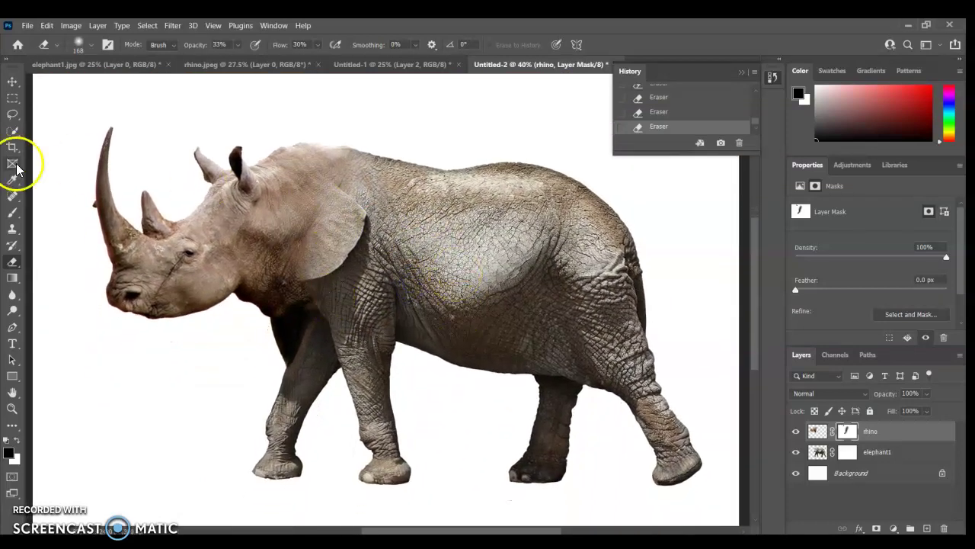
{"action": "left_click", "coordinate": [16, 439]}
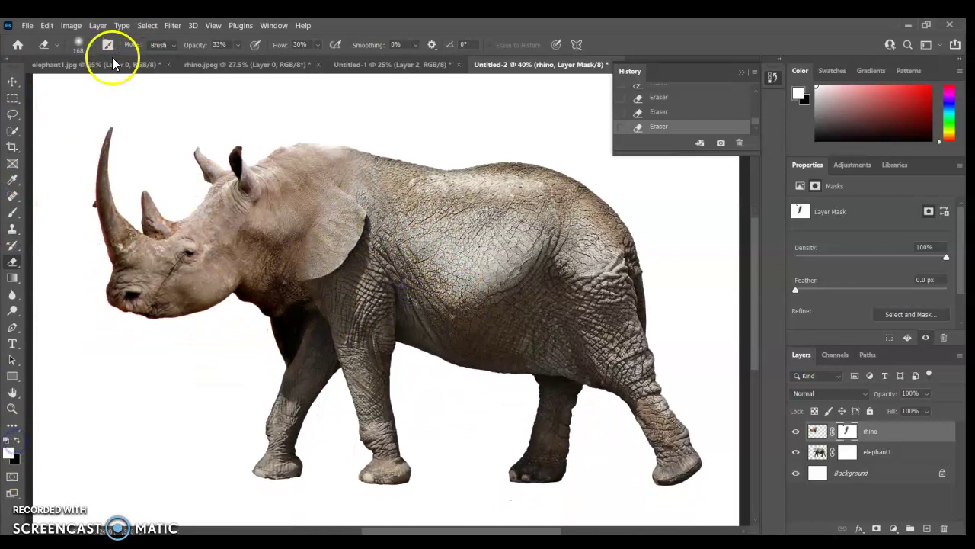
{"action": "left_click", "coordinate": [92, 46]}
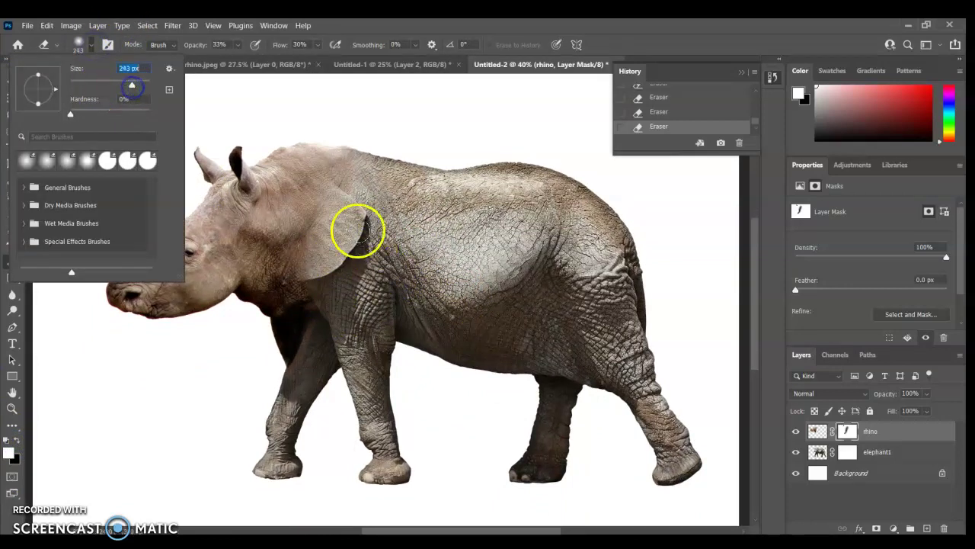
{"action": "left_click", "coordinate": [128, 68]}
{"action": "left_click_drag", "start_coordinate": [138, 90], "coordinate": [134, 89]}
{"action": "left_click", "coordinate": [333, 241]}
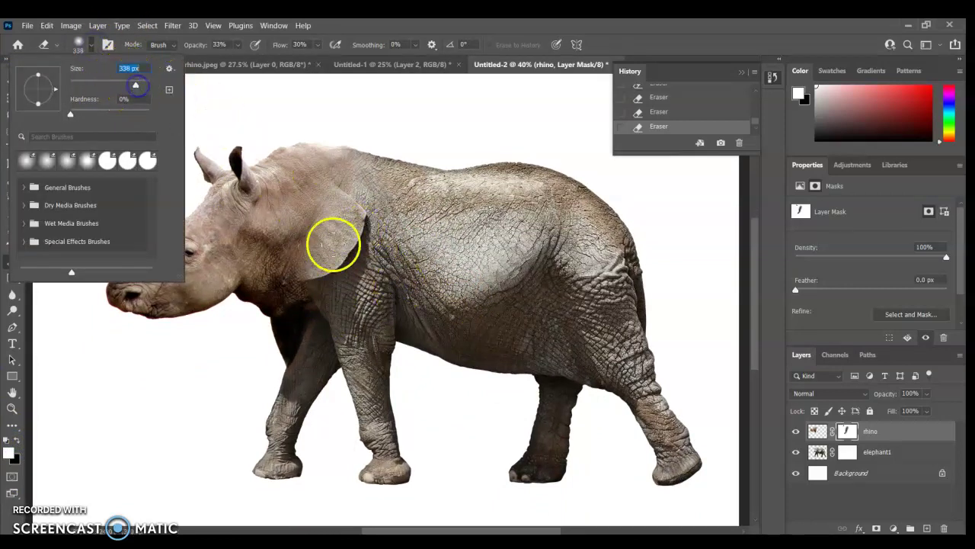
Step: Erase the mask near the rhino's neck, then step back to earlier Eraser states in History
{"action": "left_click", "coordinate": [294, 270]}
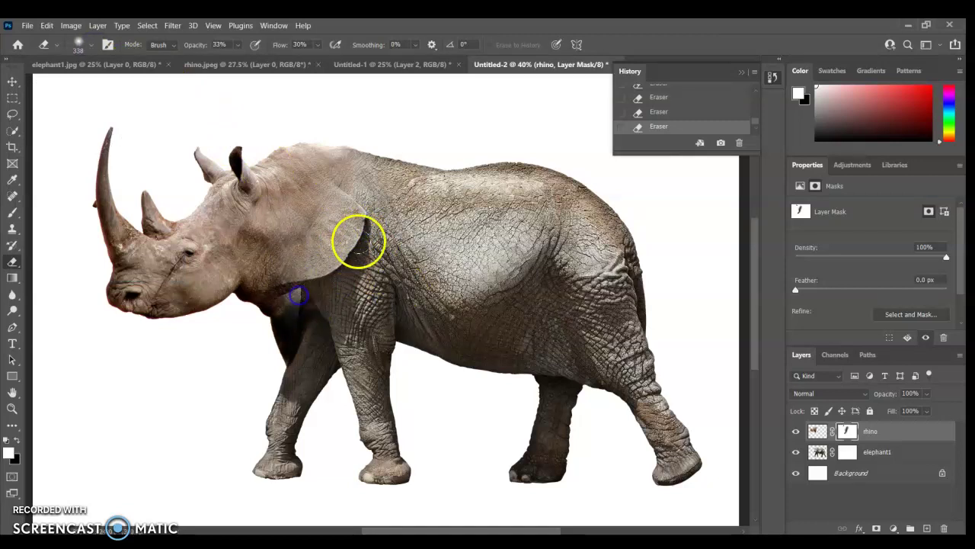
{"action": "left_click", "coordinate": [660, 111]}
{"action": "left_click", "coordinate": [660, 97]}
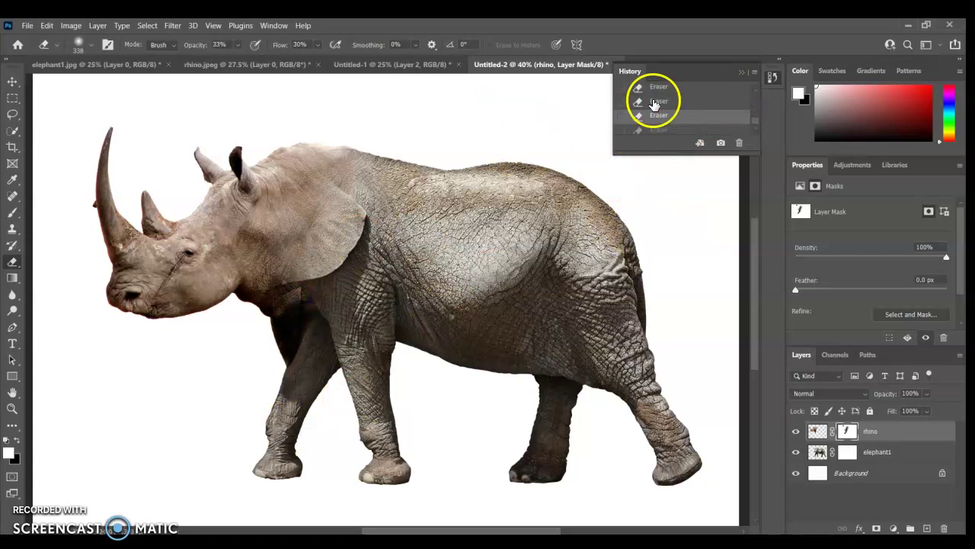
{"action": "left_click", "coordinate": [660, 98]}
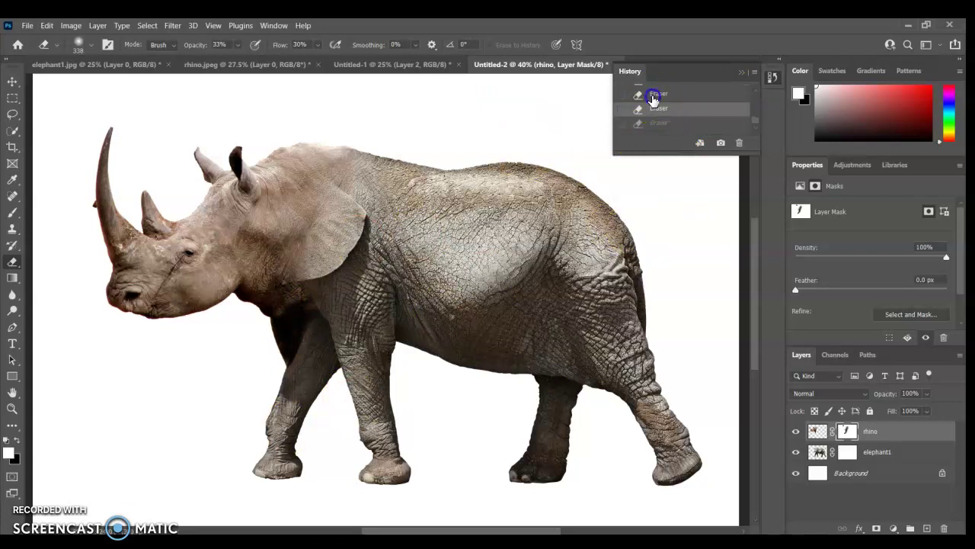
Step: Return the rhino mask to the top Eraser state listed in the History panel
{"action": "left_click", "coordinate": [655, 95]}
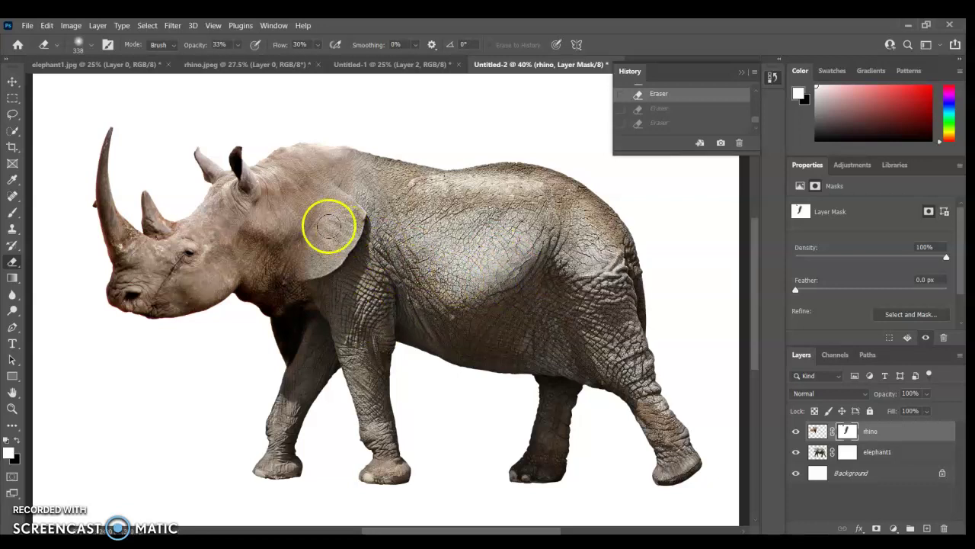
{"action": "left_click", "coordinate": [69, 26]}
{"action": "left_click", "coordinate": [90, 56]}
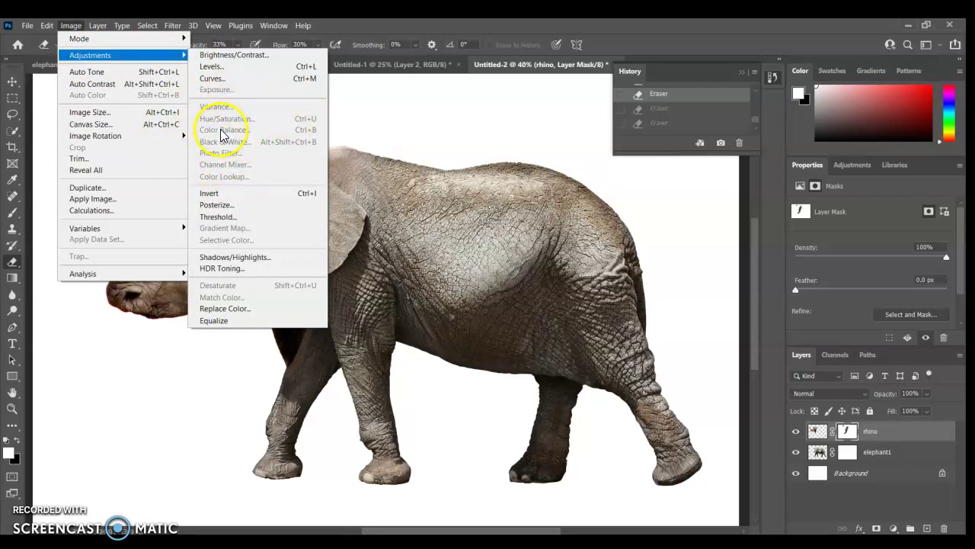
{"action": "left_click", "coordinate": [867, 432]}
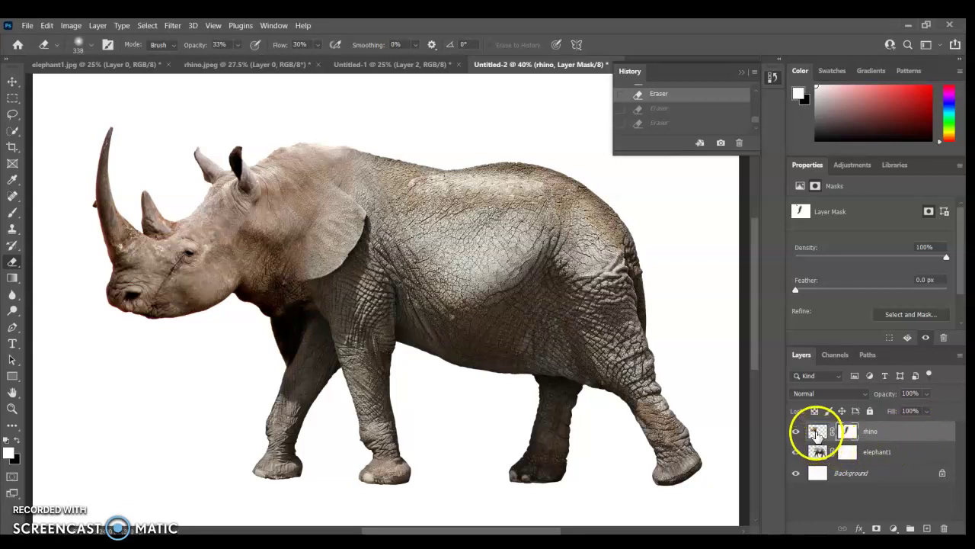
Step: Apply Hue/Saturation (Saturation -47, Hue +1) to the rhino layer, then blend its edge along the back
{"action": "left_click", "coordinate": [816, 433]}
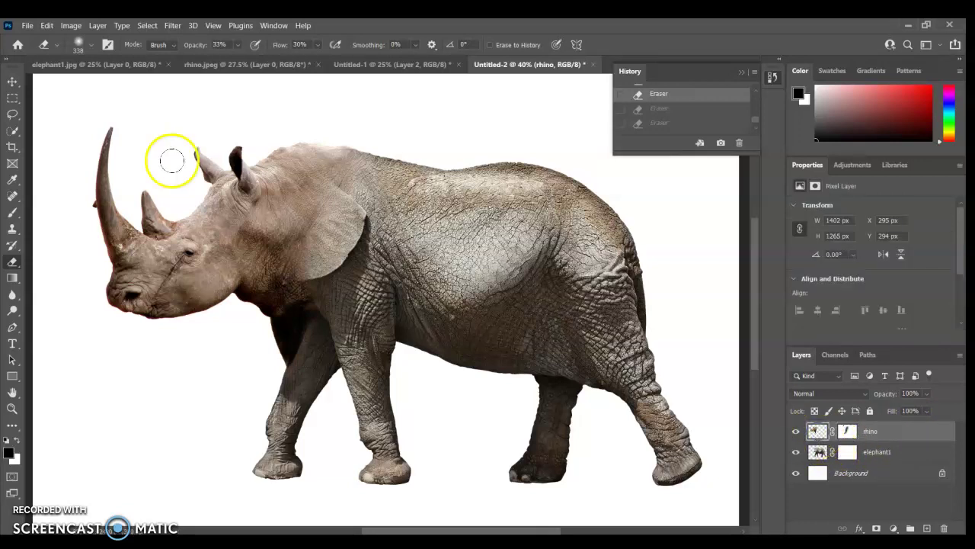
{"action": "left_click", "coordinate": [67, 25]}
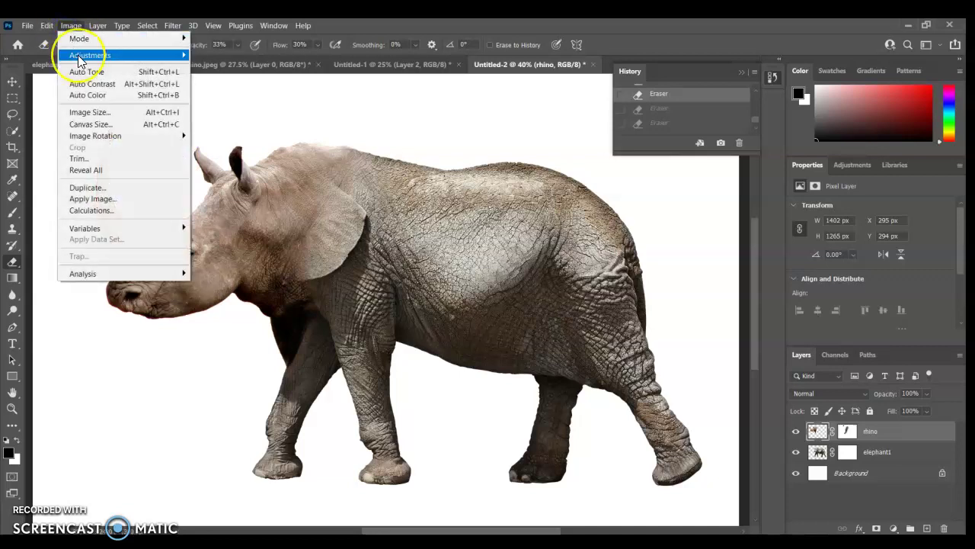
{"action": "mouse_move", "coordinate": [84, 55]}
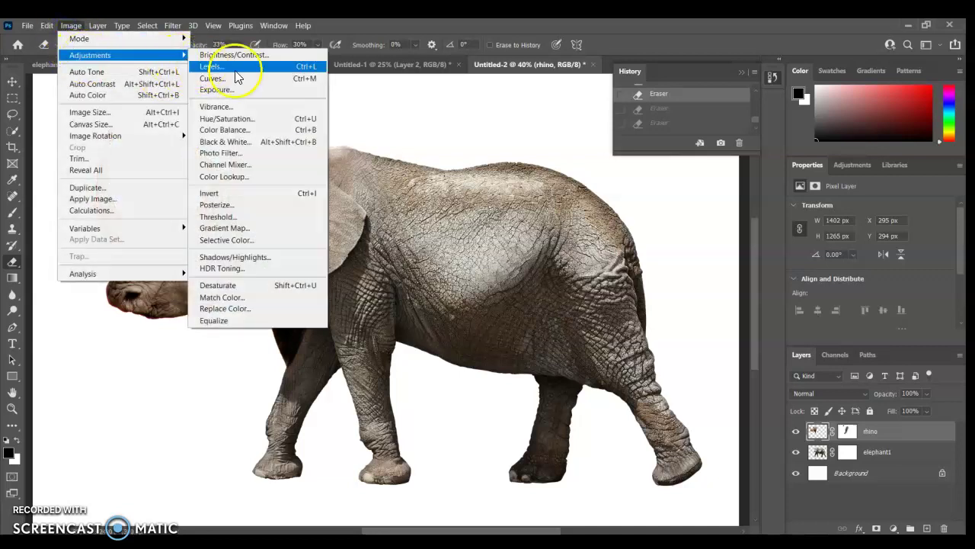
{"action": "left_click", "coordinate": [259, 120]}
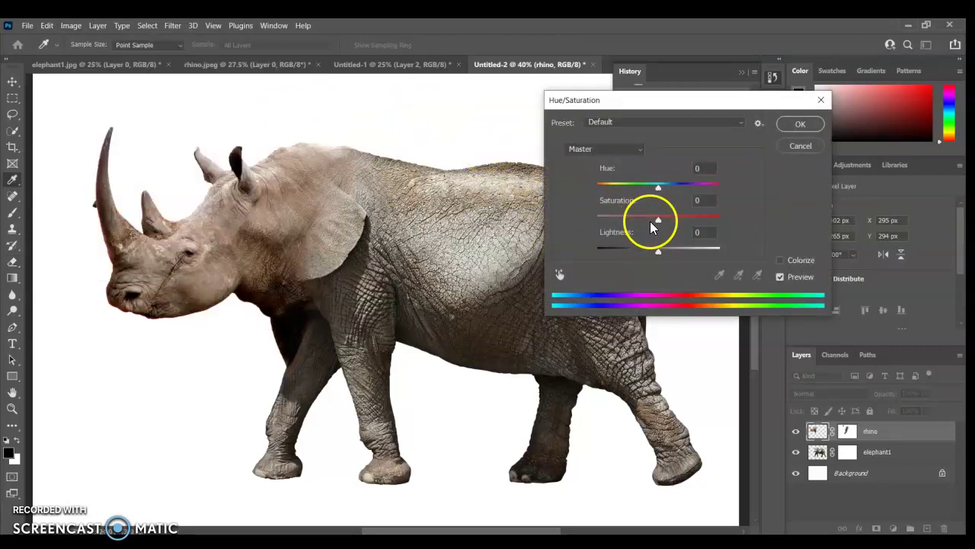
{"action": "left_click_drag", "start_coordinate": [658, 220], "coordinate": [586, 226]}
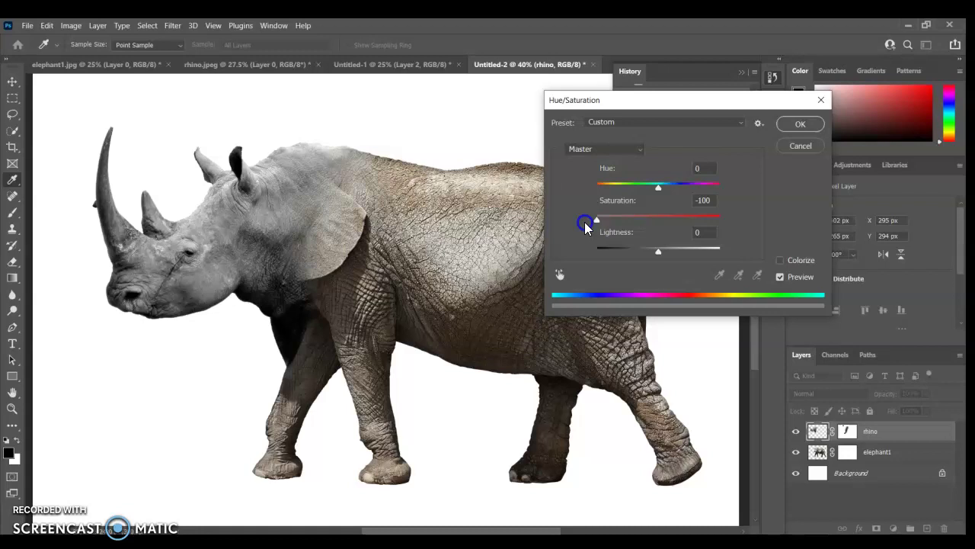
{"action": "left_click_drag", "start_coordinate": [594, 224], "coordinate": [631, 221]}
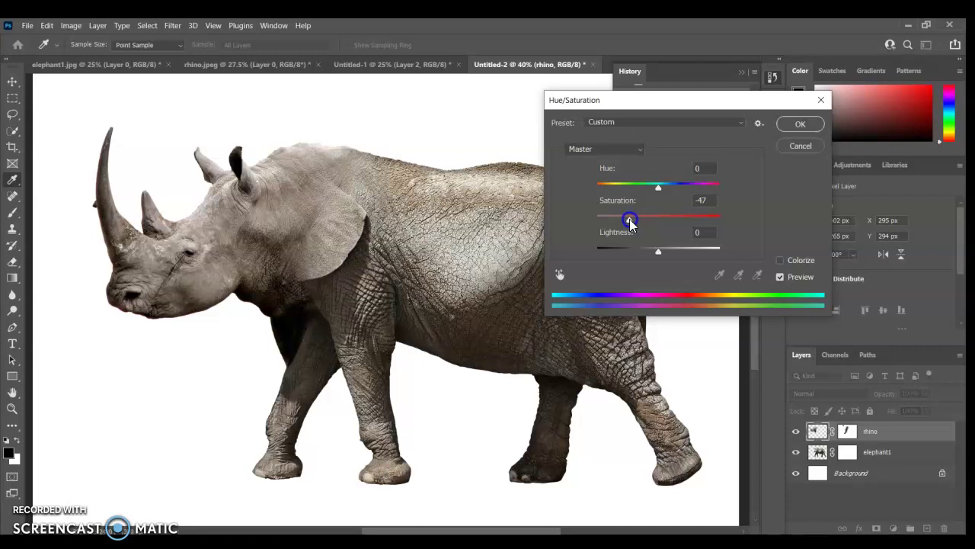
{"action": "left_click_drag", "start_coordinate": [631, 221], "coordinate": [631, 221]}
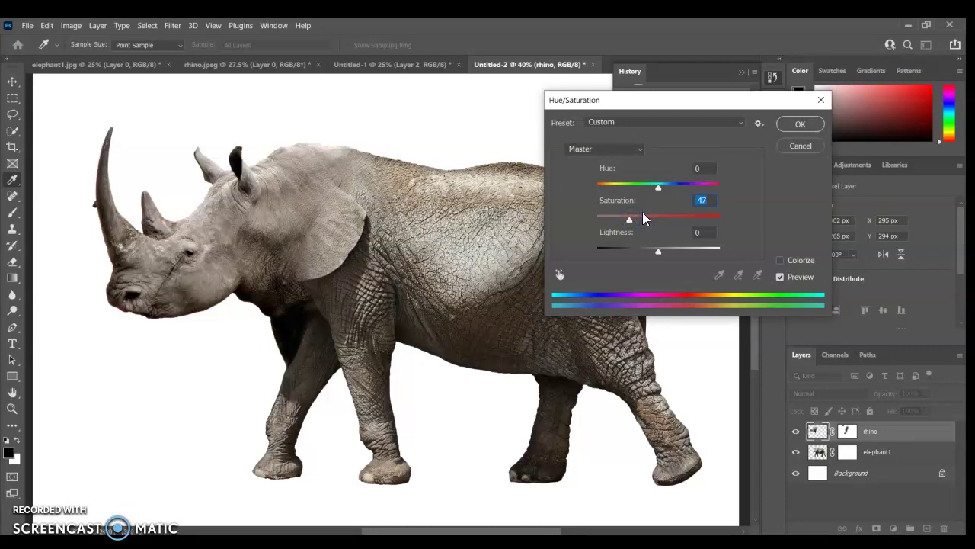
{"action": "mouse_move", "coordinate": [658, 186]}
{"action": "left_mouse_down"}
{"action": "mouse_move", "coordinate": [714, 190]}
{"action": "mouse_move", "coordinate": [631, 190]}
{"action": "mouse_move", "coordinate": [708, 191]}
{"action": "mouse_move", "coordinate": [654, 194]}
{"action": "left_mouse_up"}
{"action": "left_click_drag", "start_coordinate": [660, 190], "coordinate": [659, 189]}
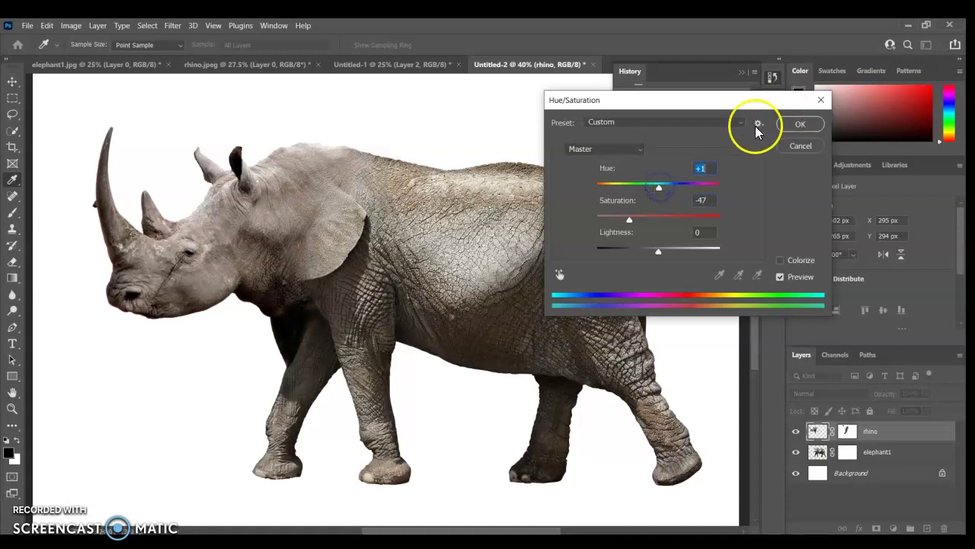
{"action": "left_click", "coordinate": [789, 123]}
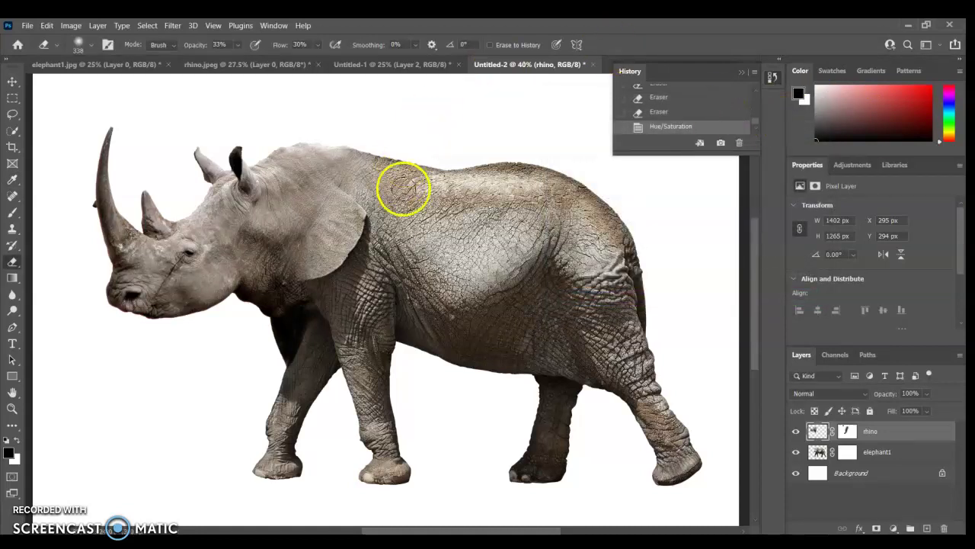
{"action": "mouse_move", "coordinate": [403, 189]}
{"action": "left_mouse_down"}
{"action": "mouse_move", "coordinate": [495, 191]}
{"action": "mouse_move", "coordinate": [556, 202]}
{"action": "mouse_move", "coordinate": [579, 208]}
{"action": "mouse_move", "coordinate": [591, 230]}
{"action": "mouse_move", "coordinate": [592, 210]}
{"action": "mouse_move", "coordinate": [510, 209]}
{"action": "mouse_move", "coordinate": [422, 182]}
{"action": "mouse_move", "coordinate": [500, 195]}
{"action": "mouse_move", "coordinate": [398, 187]}
{"action": "left_mouse_up"}
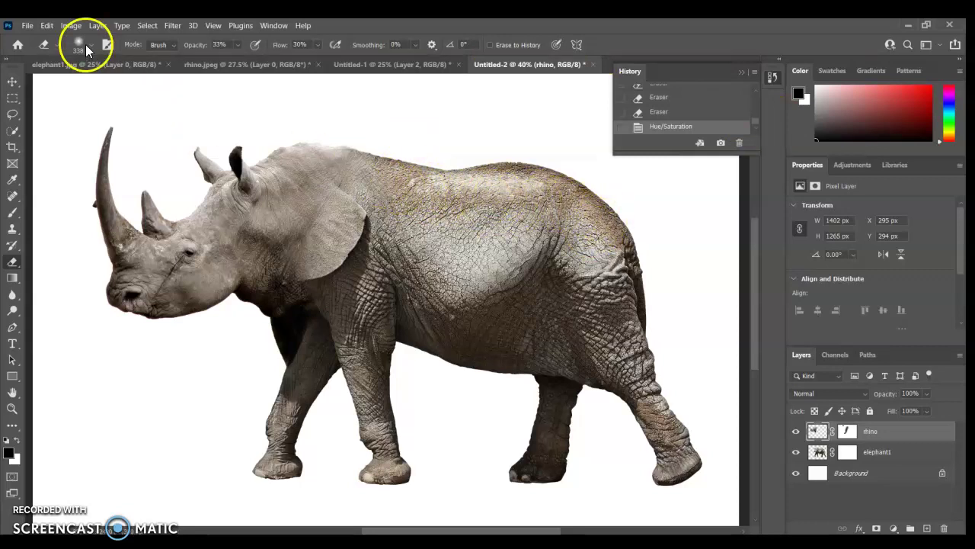
Step: Warm the rhino head toward red with a Color Balance of +13, 0, -21
{"action": "left_click", "coordinate": [71, 25]}
{"action": "mouse_move", "coordinate": [98, 54]}
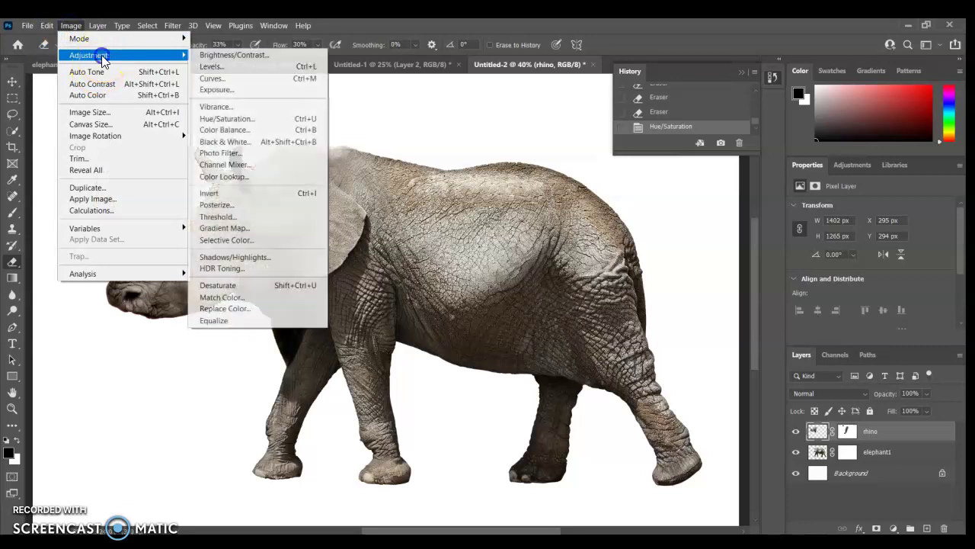
{"action": "left_click", "coordinate": [290, 135]}
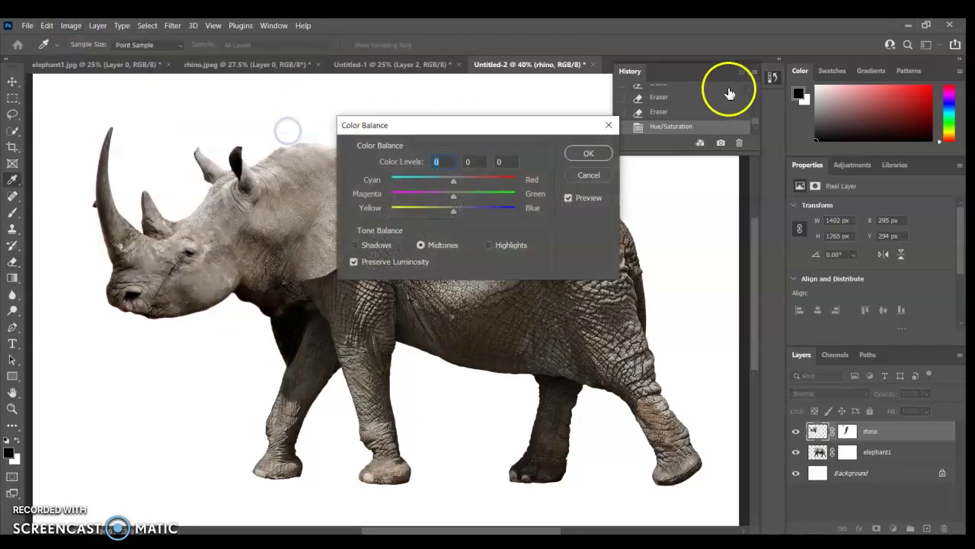
{"action": "left_click_drag", "start_coordinate": [519, 126], "coordinate": [688, 91]}
{"action": "left_click_drag", "start_coordinate": [620, 147], "coordinate": [618, 145]}
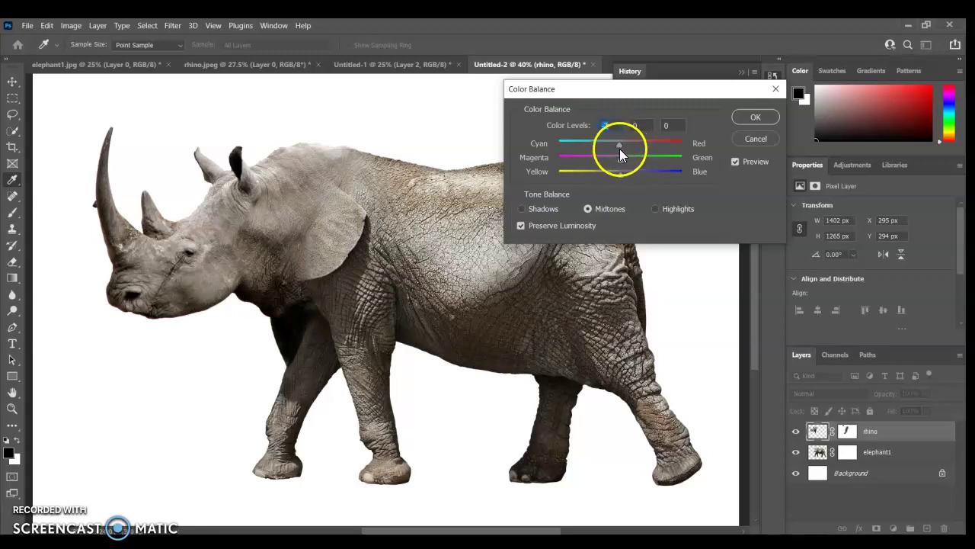
{"action": "left_click_drag", "start_coordinate": [619, 145], "coordinate": [608, 171]}
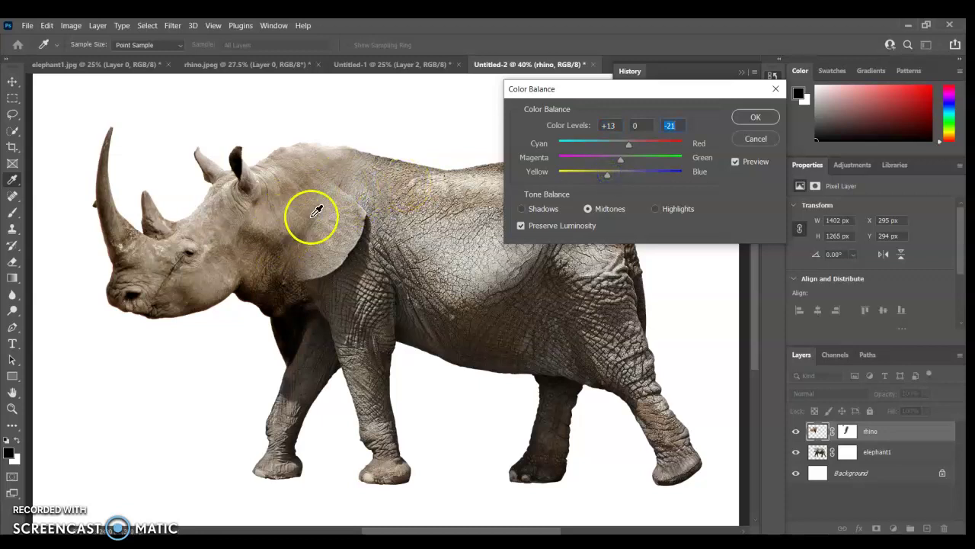
{"action": "left_click", "coordinate": [757, 118]}
Step: Lower the rhino layer's saturation further with a second Hue/Saturation adjustment
{"action": "left_click", "coordinate": [72, 25]}
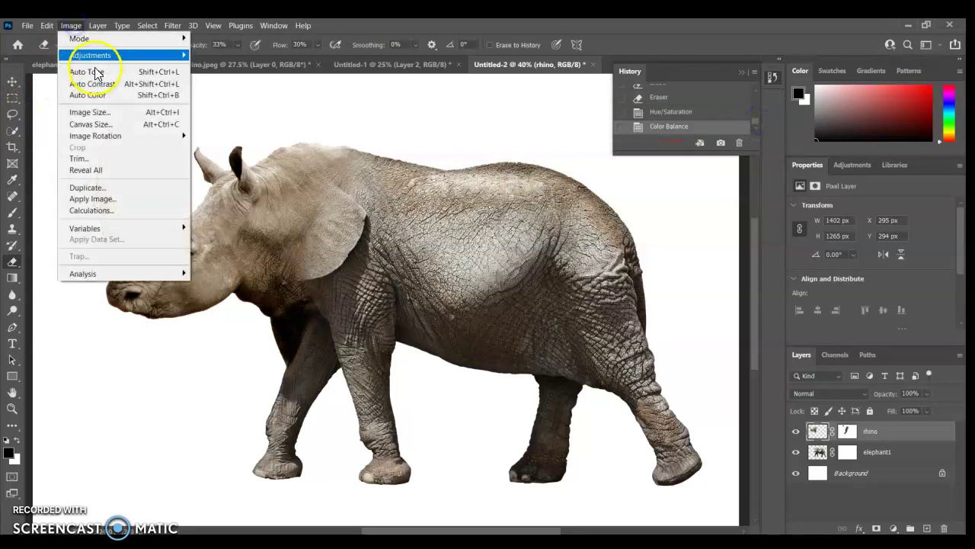
{"action": "mouse_move", "coordinate": [94, 57]}
{"action": "left_click", "coordinate": [268, 119]}
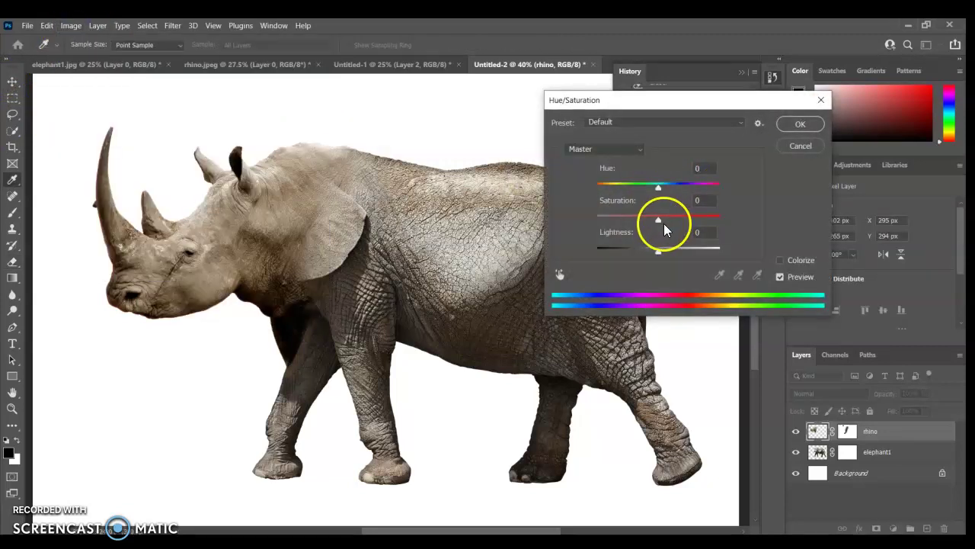
{"action": "left_click_drag", "start_coordinate": [660, 218], "coordinate": [656, 220]}
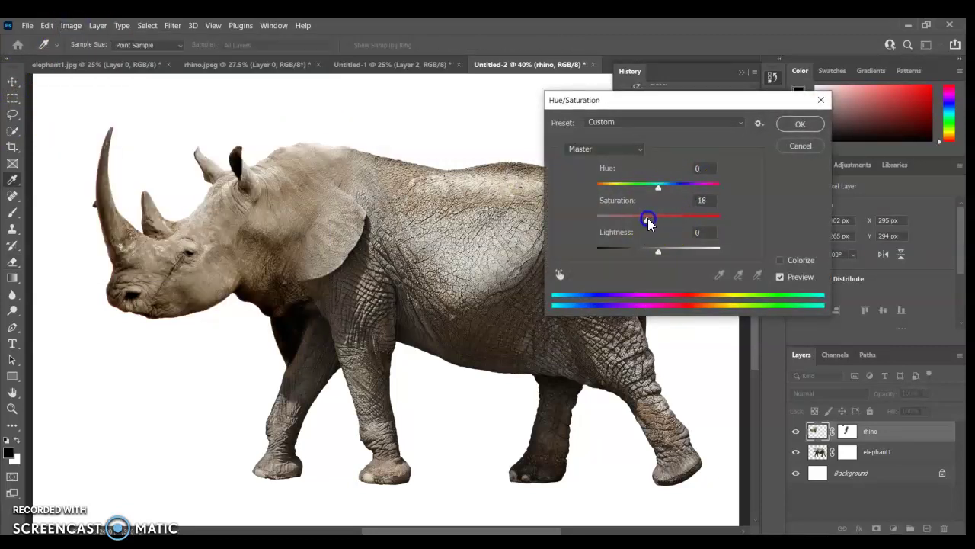
{"action": "left_click", "coordinate": [795, 126]}
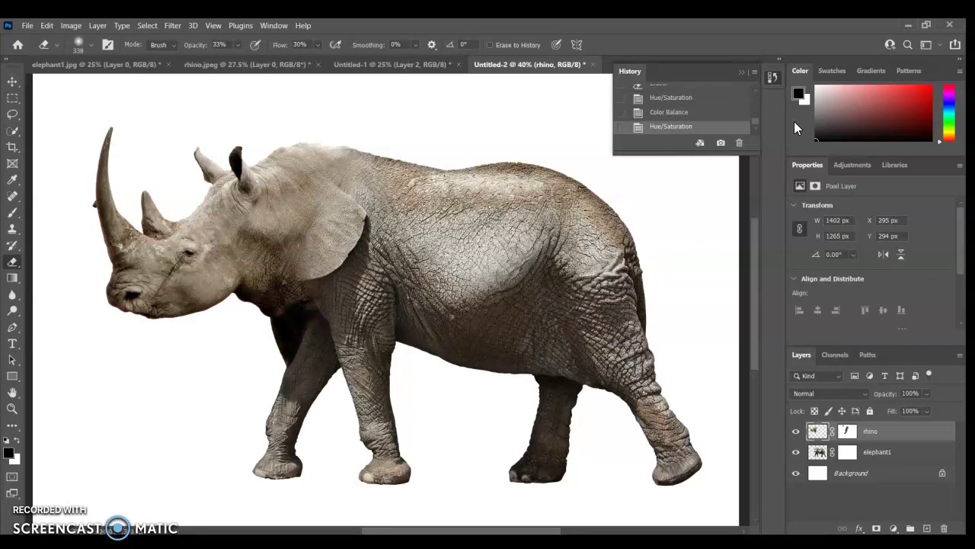
Step: Duplicate the rhino and elephant1 layers together
{"action": "left_click", "coordinate": [965, 195]}
{"action": "left_click", "coordinate": [701, 339]}
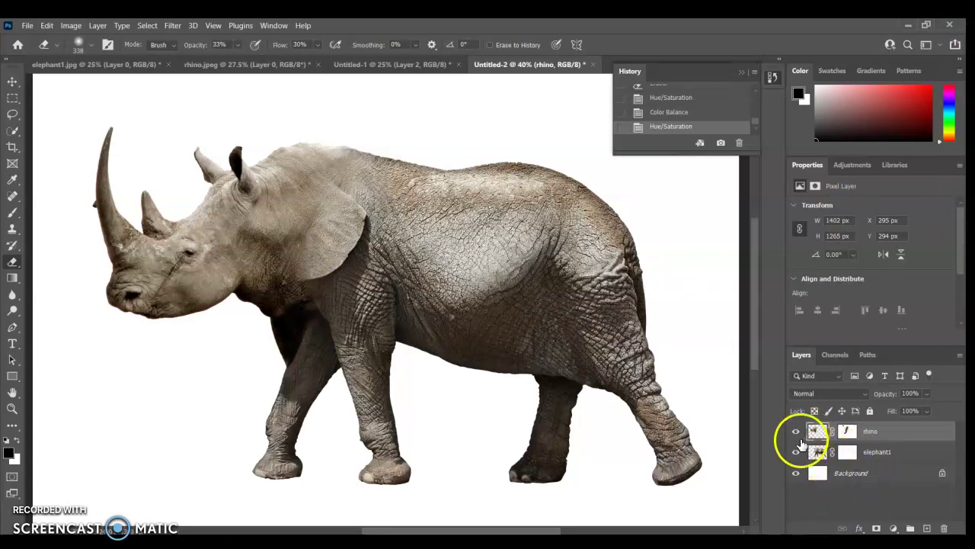
{"action": "left_click", "coordinate": [878, 452], "text": "shift"}
{"action": "mouse_move", "coordinate": [880, 449]}
{"action": "left_mouse_down"}
{"action": "mouse_move", "coordinate": [882, 460]}
{"action": "mouse_move", "coordinate": [849, 435]}
{"action": "mouse_move", "coordinate": [876, 453]}
{"action": "left_mouse_up"}
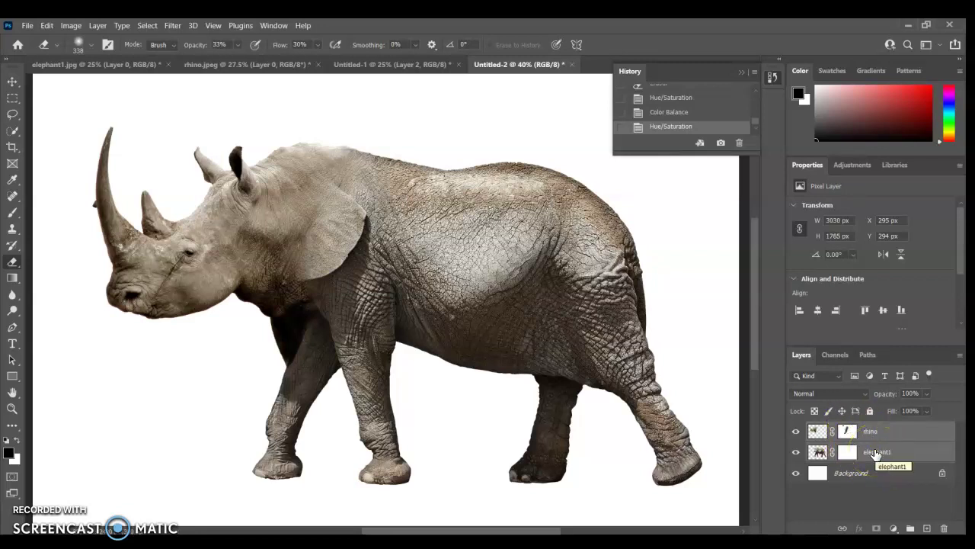
{"action": "right_click", "coordinate": [875, 452]}
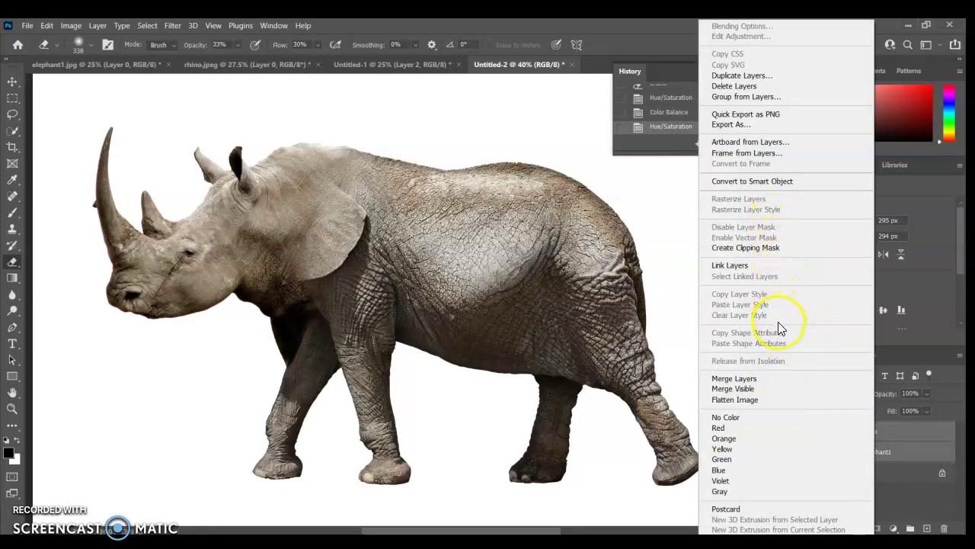
{"action": "left_click", "coordinate": [744, 77]}
{"action": "left_click", "coordinate": [580, 157]}
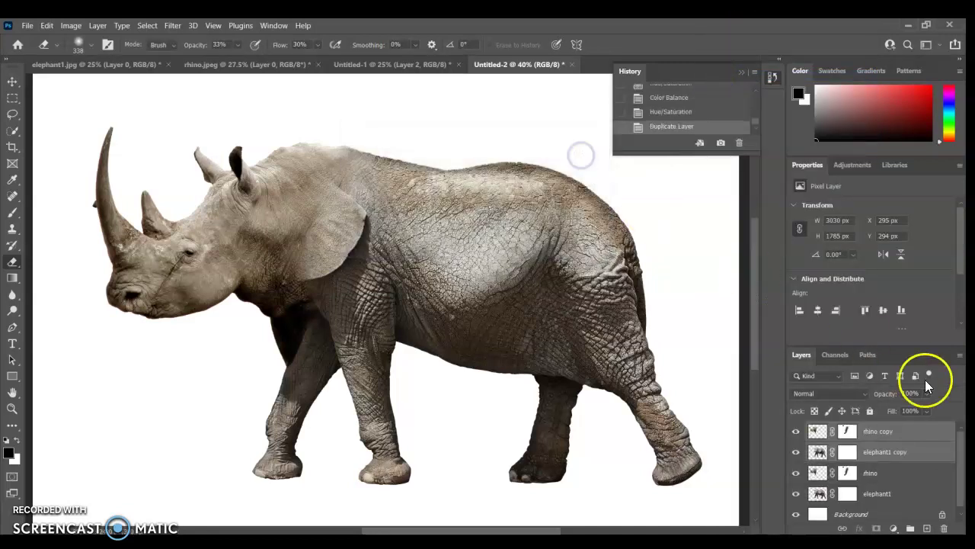
Step: Hide the rhino copy and elephant1 copy layers and select the original elephant1
{"action": "left_click", "coordinate": [796, 432]}
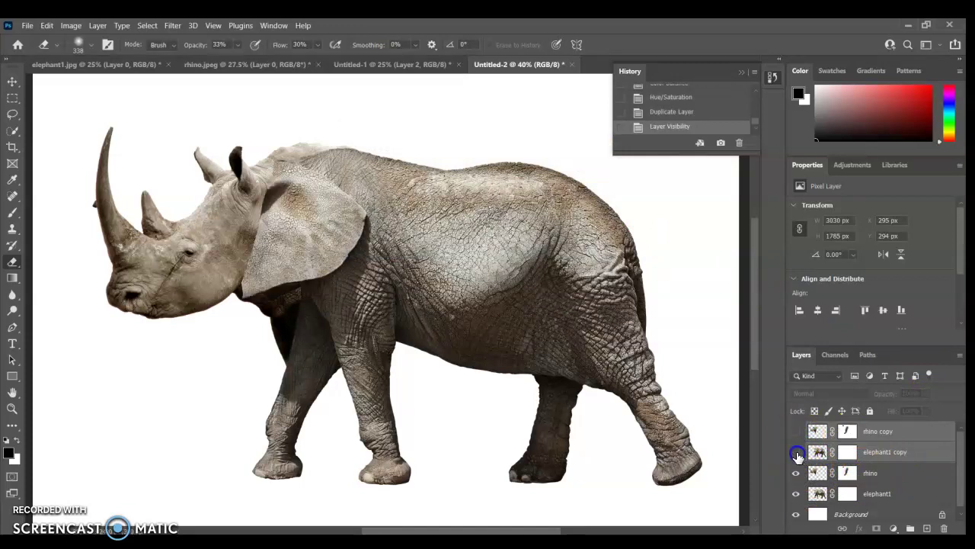
{"action": "left_click", "coordinate": [796, 452]}
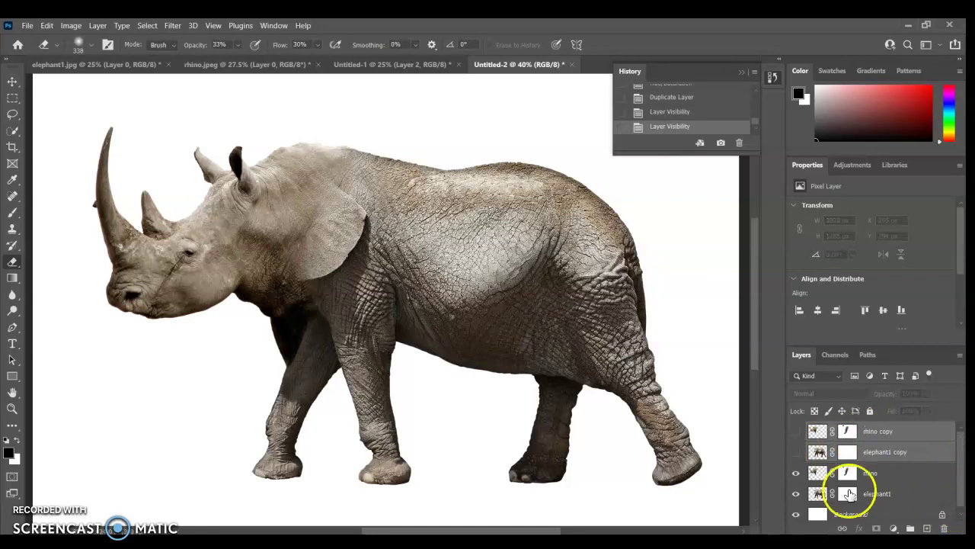
{"action": "left_click", "coordinate": [903, 495]}
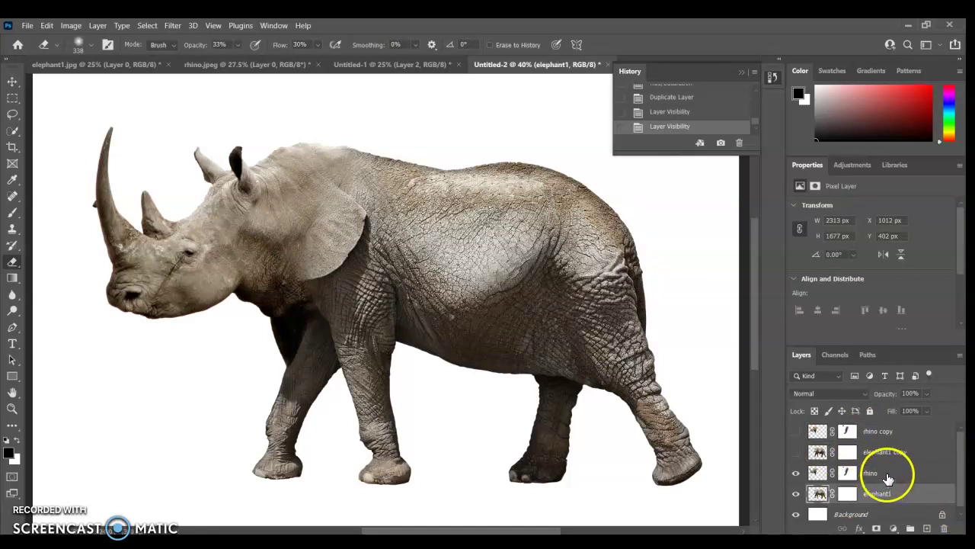
Step: Merge the rhino and elephant1 layers and name the result Rhino Elephant
{"action": "left_click", "coordinate": [888, 474]}
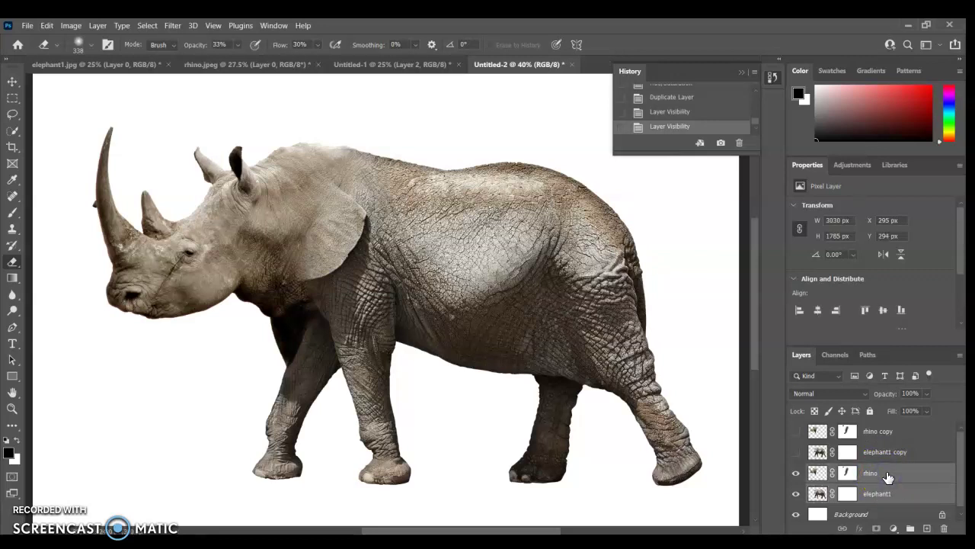
{"action": "right_click", "coordinate": [888, 474]}
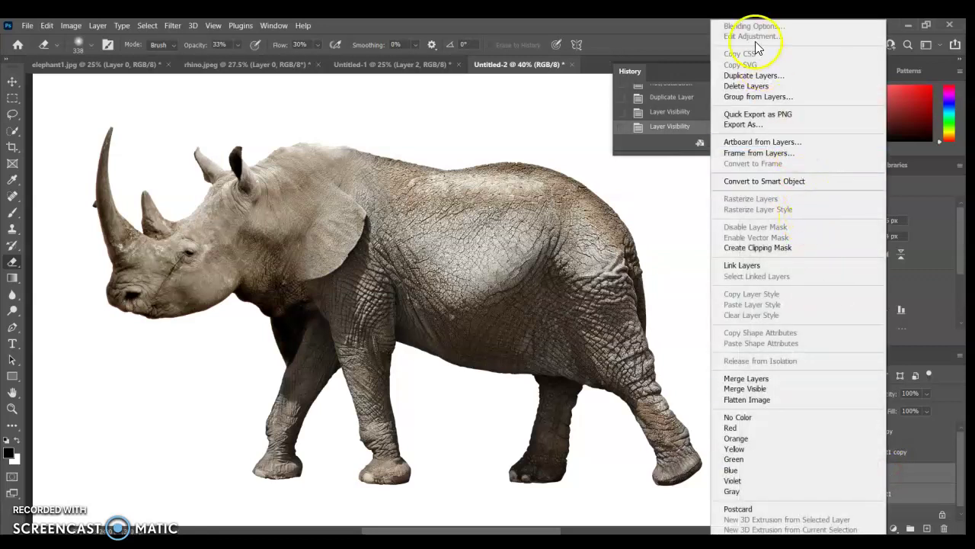
{"action": "left_click", "coordinate": [751, 379]}
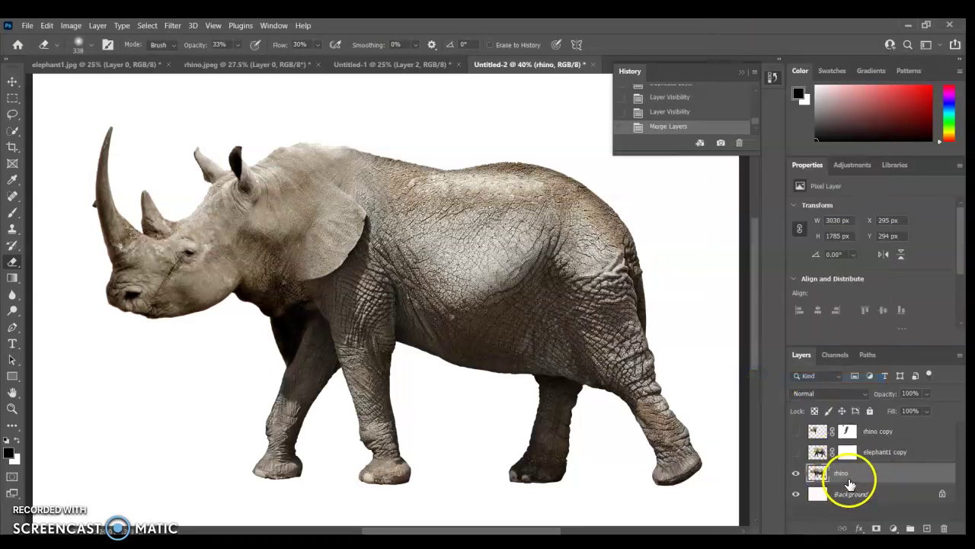
{"action": "double_click", "coordinate": [842, 473]}
{"action": "key", "text": "Return"}
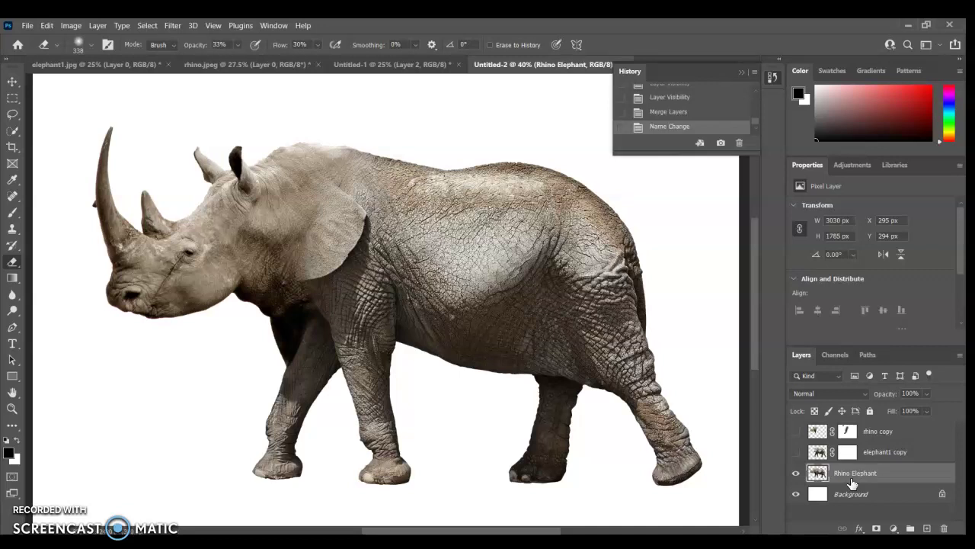
Step: Zoom out to the whole canvas and move Rhino Elephant lower
{"action": "left_click", "coordinate": [13, 408]}
{"action": "left_click", "coordinate": [269, 472], "text": "alt"}
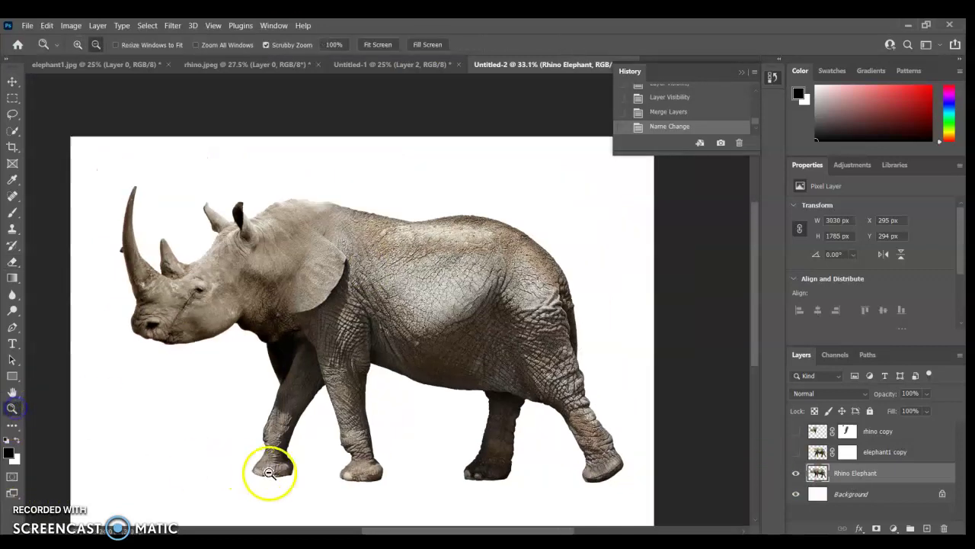
{"action": "left_click", "coordinate": [268, 473], "text": "alt"}
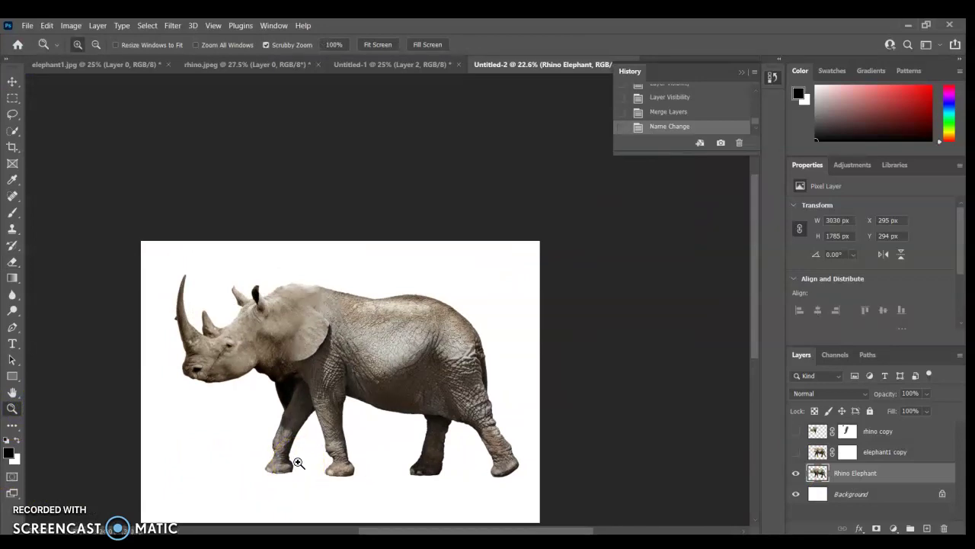
{"action": "left_click", "coordinate": [12, 81]}
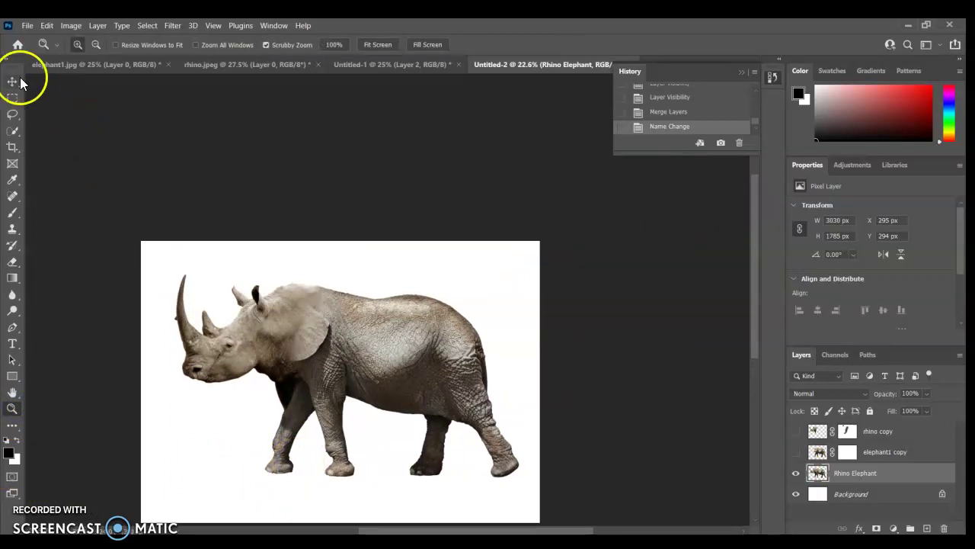
{"action": "mouse_move", "coordinate": [395, 339]}
{"action": "left_mouse_down"}
{"action": "mouse_move", "coordinate": [428, 414]}
{"action": "mouse_move", "coordinate": [403, 350]}
{"action": "mouse_move", "coordinate": [385, 343]}
{"action": "left_mouse_up"}
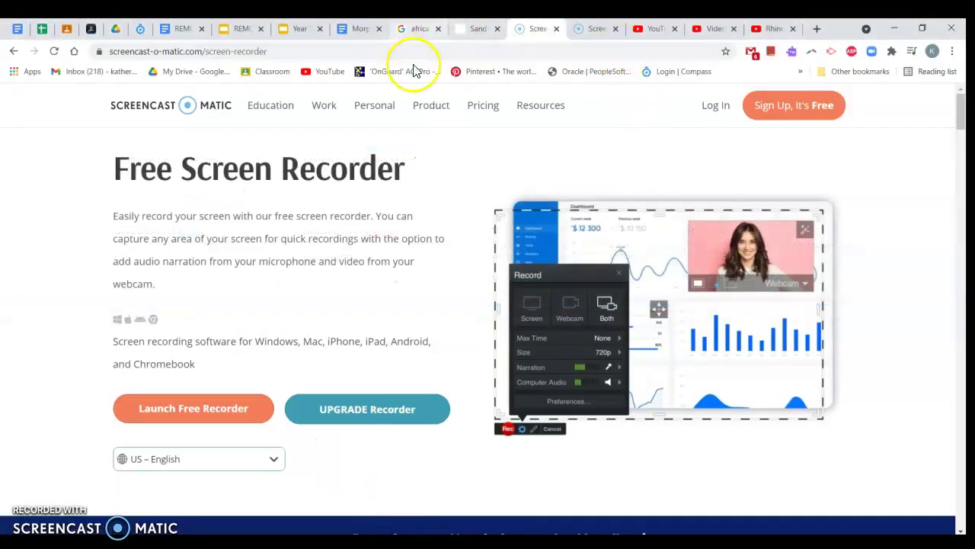
Step: Switch to the African desert image results and filter them by image size
{"action": "left_click", "coordinate": [415, 28]}
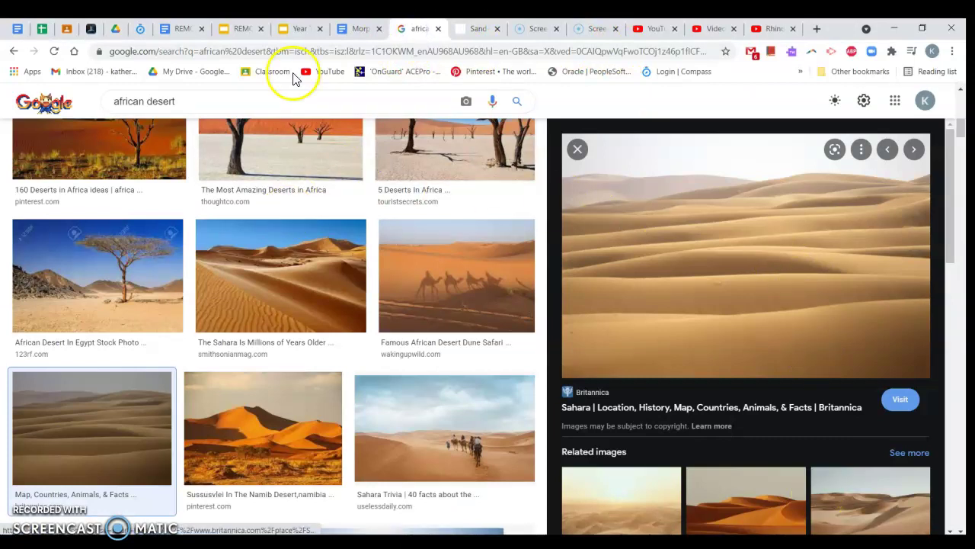
{"action": "scroll", "coordinate": [496, 312], "scroll_direction": "up", "scroll_amount": 10}
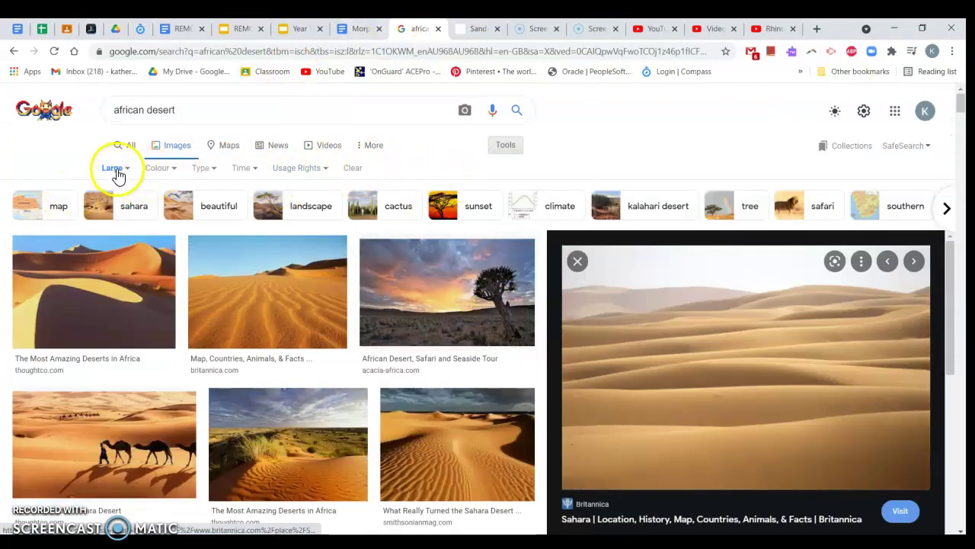
{"action": "left_click", "coordinate": [172, 146]}
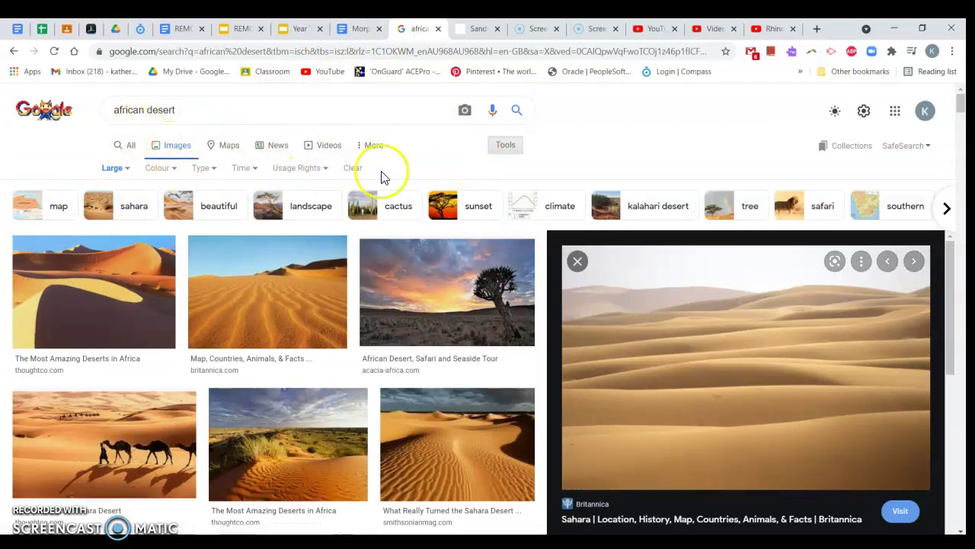
{"action": "left_click", "coordinate": [512, 148]}
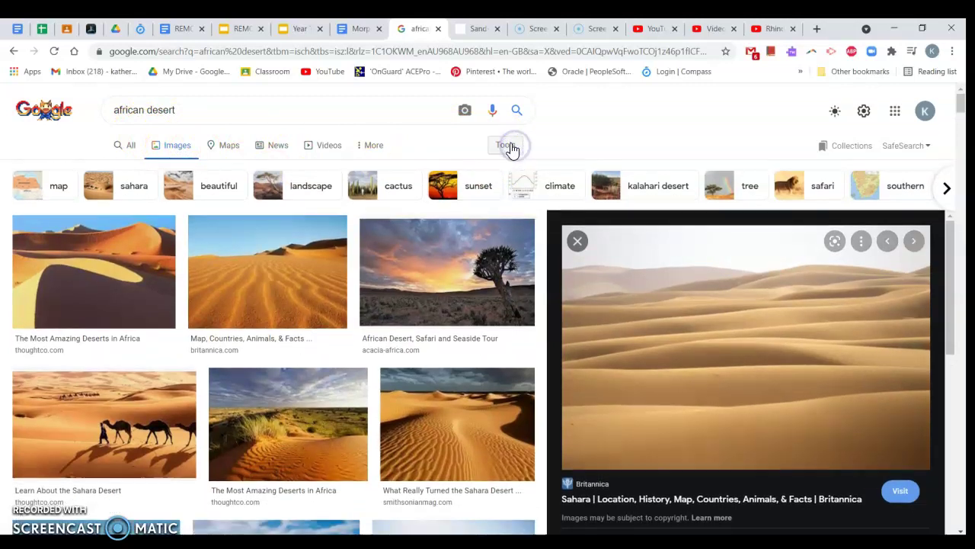
{"action": "left_click", "coordinate": [509, 144]}
{"action": "left_click", "coordinate": [120, 171]}
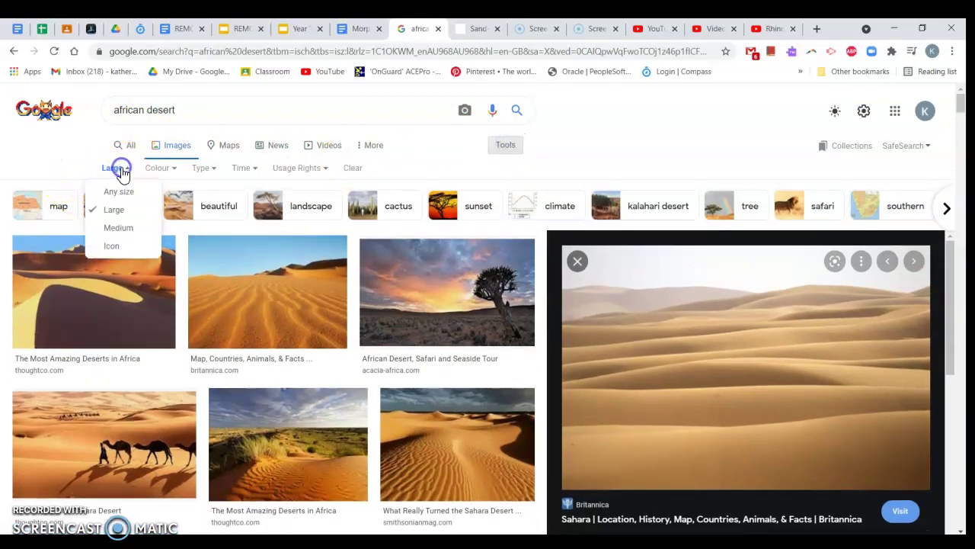
{"action": "left_click_drag", "start_coordinate": [123, 179], "coordinate": [127, 217]}
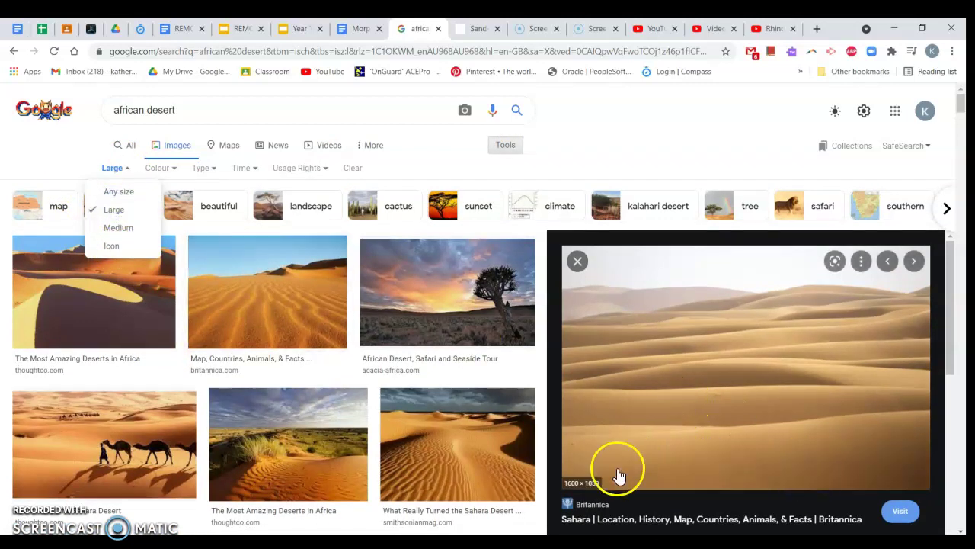
{"action": "left_click_drag", "start_coordinate": [617, 474], "coordinate": [642, 458]}
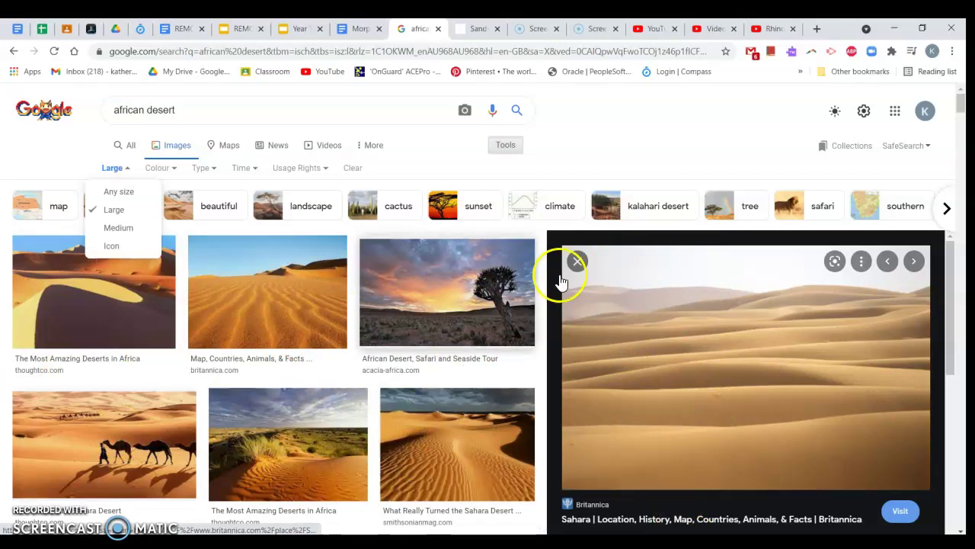
Step: Browse the results and preview the Britannica Sahara sand dunes image
{"action": "scroll", "coordinate": [381, 496], "scroll_direction": "down", "scroll_amount": 2}
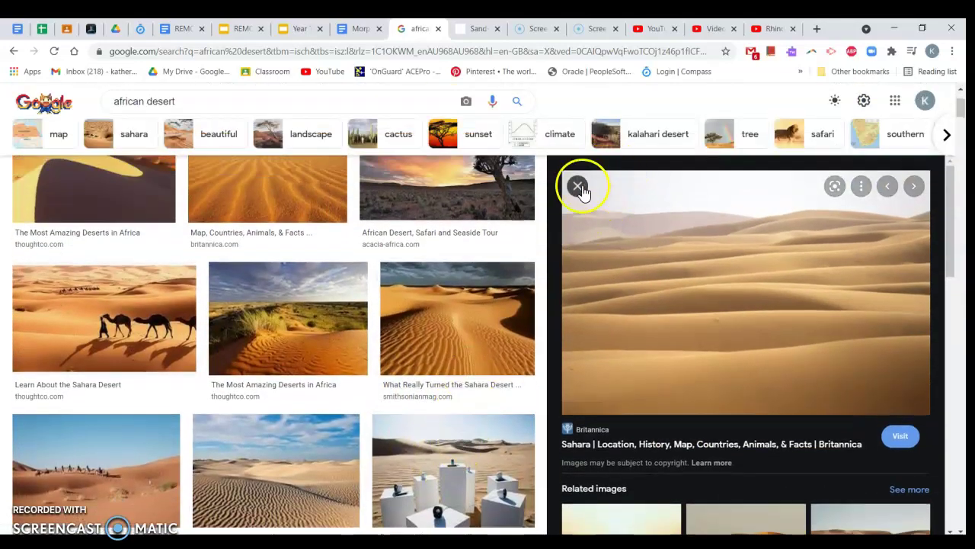
{"action": "left_click", "coordinate": [582, 185]}
{"action": "scroll", "coordinate": [395, 423], "scroll_direction": "up", "scroll_amount": 3}
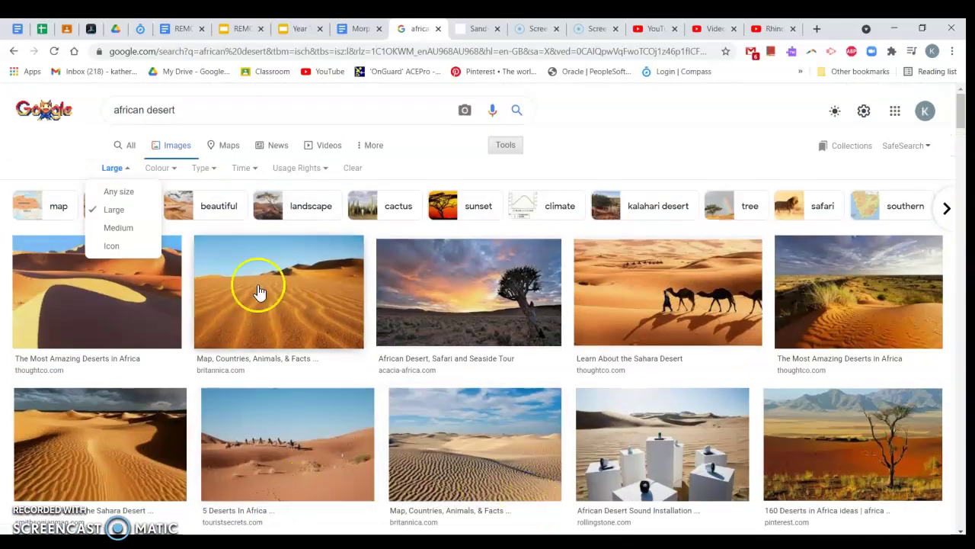
{"action": "scroll", "coordinate": [461, 438], "scroll_direction": "down", "scroll_amount": 3}
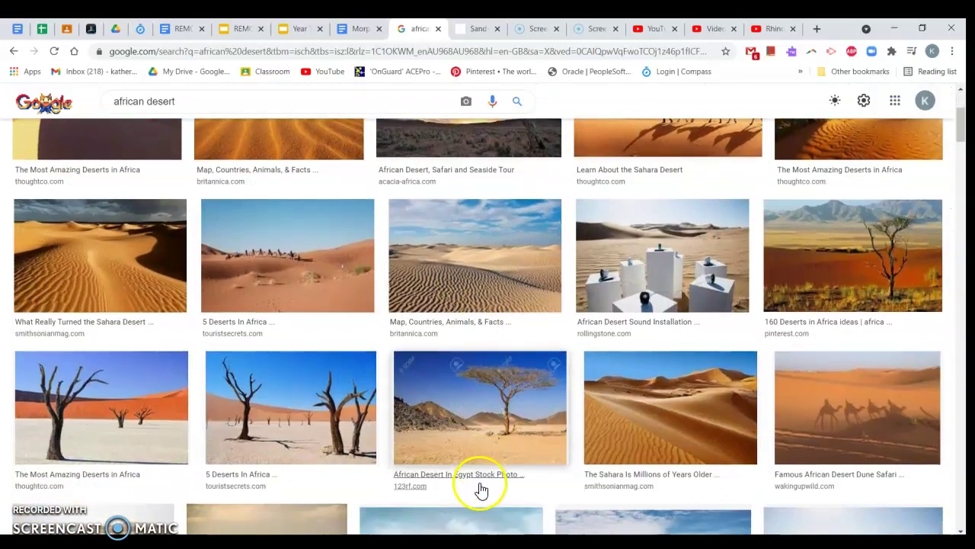
{"action": "scroll", "coordinate": [479, 482], "scroll_direction": "down", "scroll_amount": 3}
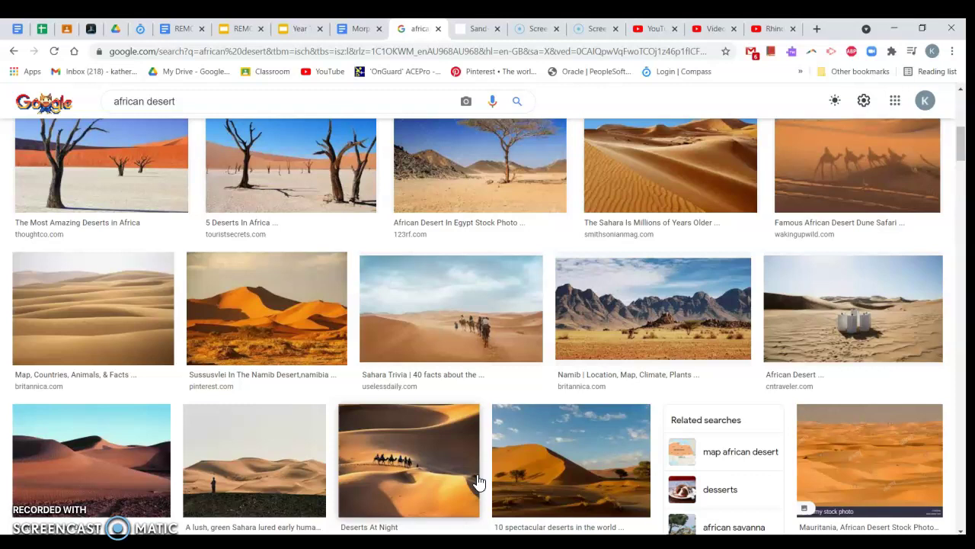
{"action": "scroll", "coordinate": [478, 482], "scroll_direction": "down", "scroll_amount": 1}
{"action": "left_click", "coordinate": [52, 273]}
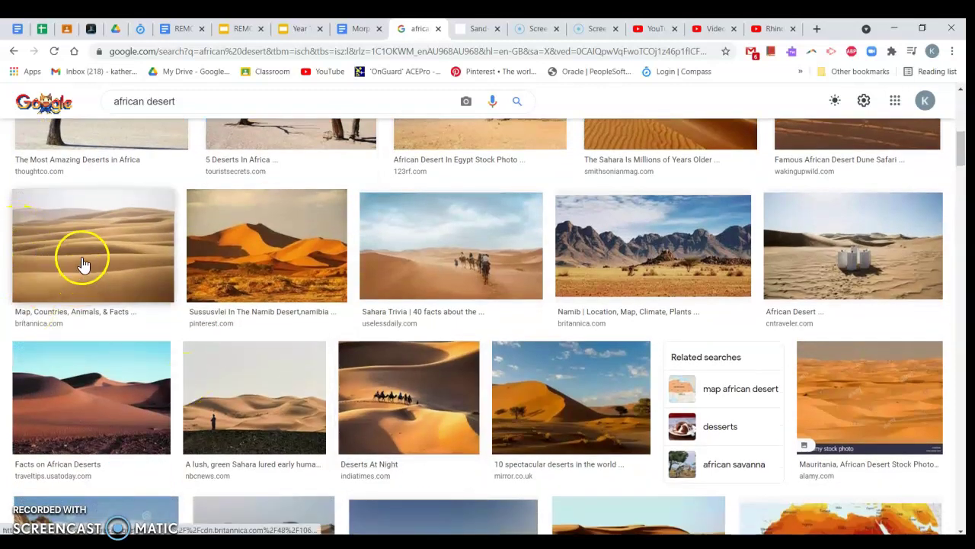
{"action": "left_click", "coordinate": [82, 265]}
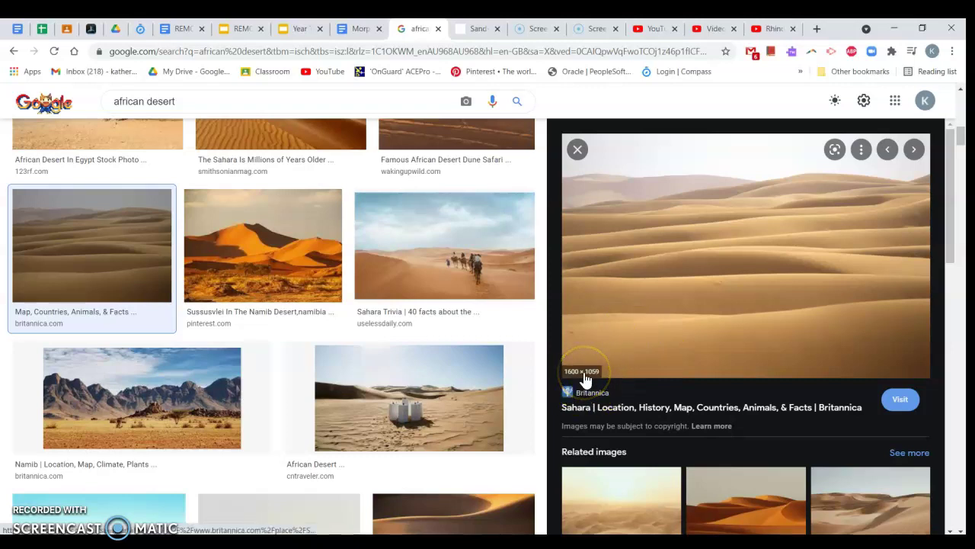
Step: Open the full-size dune image in a new tab, copy it, and return to Photoshop
{"action": "right_click", "coordinate": [699, 258]}
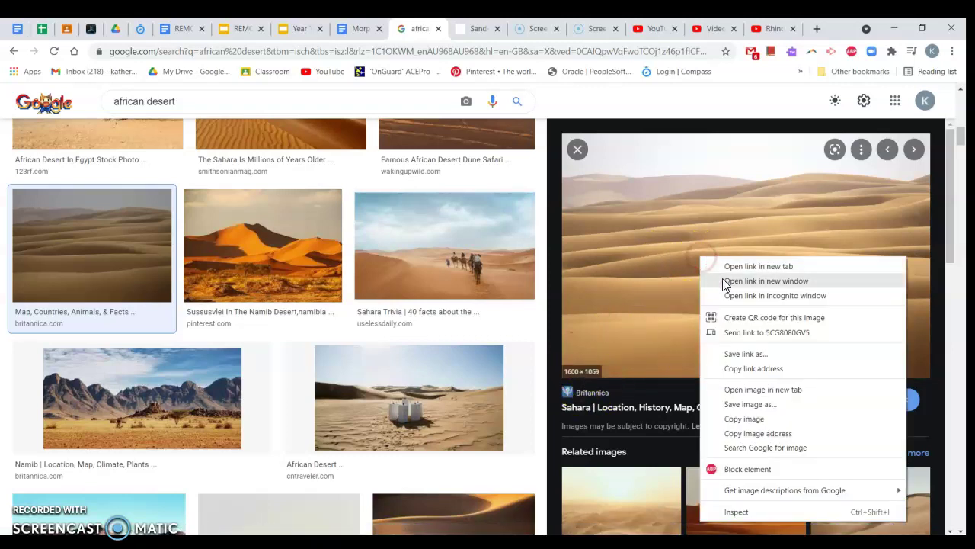
{"action": "left_click", "coordinate": [751, 389]}
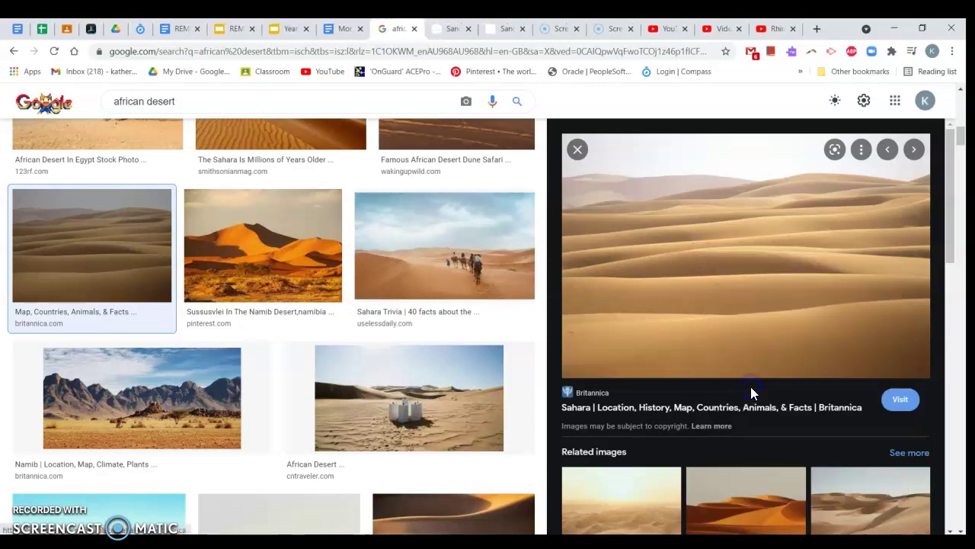
{"action": "left_click", "coordinate": [447, 29]}
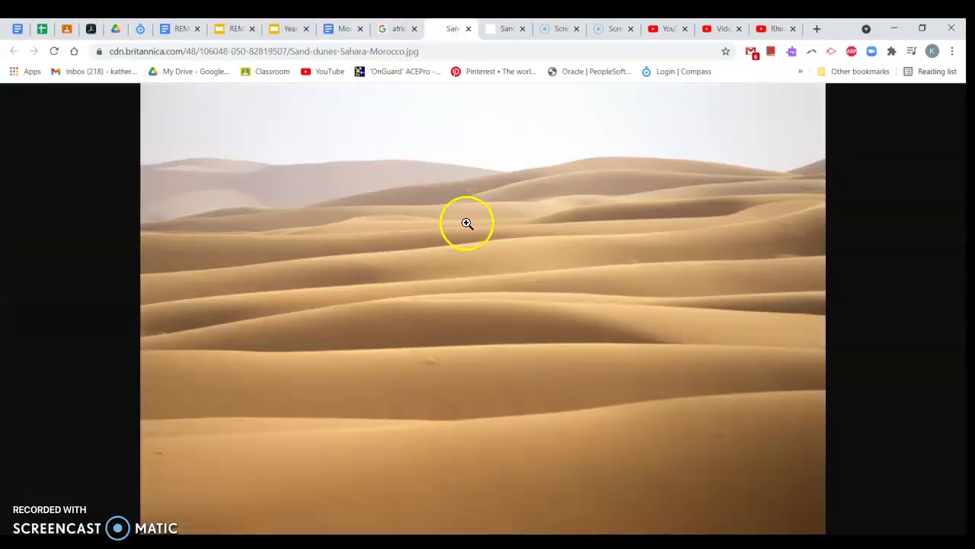
{"action": "right_click", "coordinate": [405, 271]}
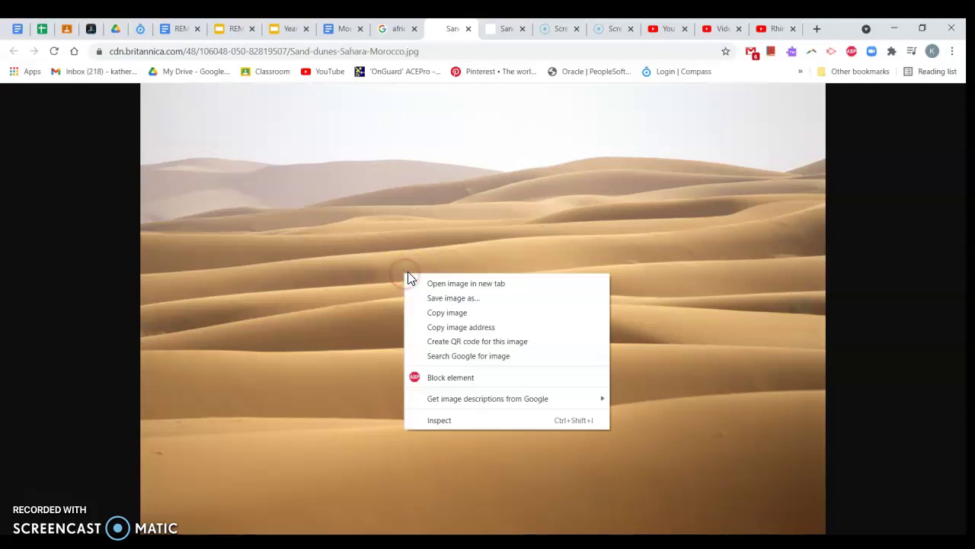
{"action": "left_click", "coordinate": [438, 313]}
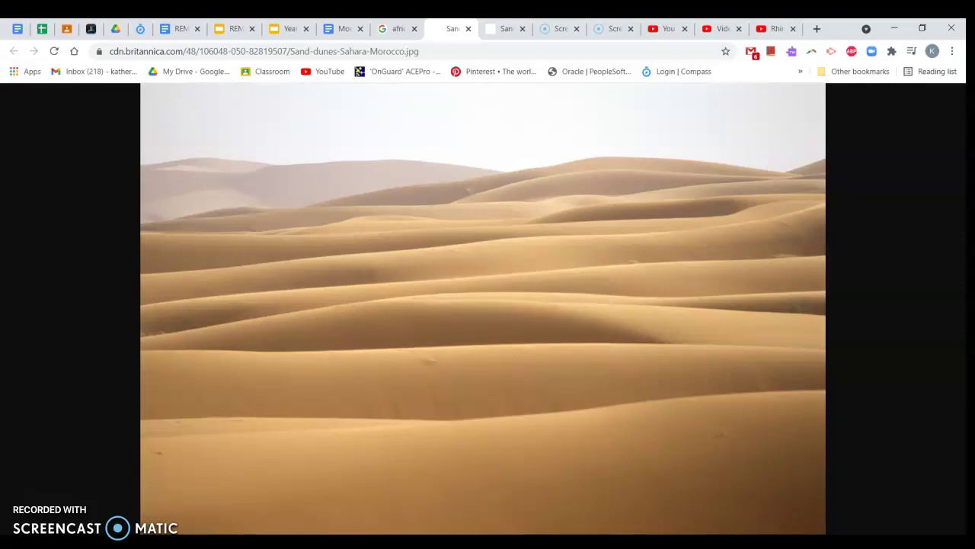
{"action": "key", "text": "alt+Tab"}
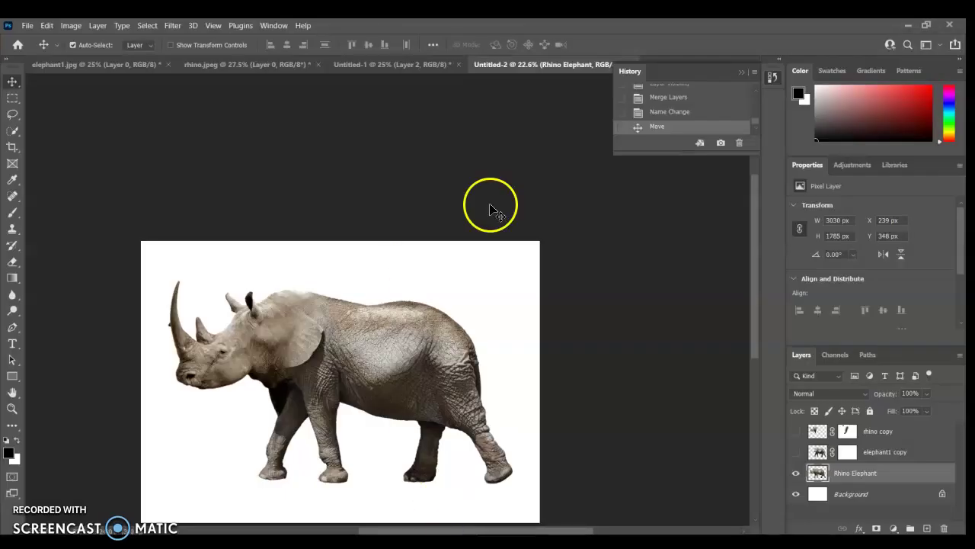
Step: Paste the dune photo as a new layer above Background and move it to the top-left
{"action": "left_click", "coordinate": [852, 496]}
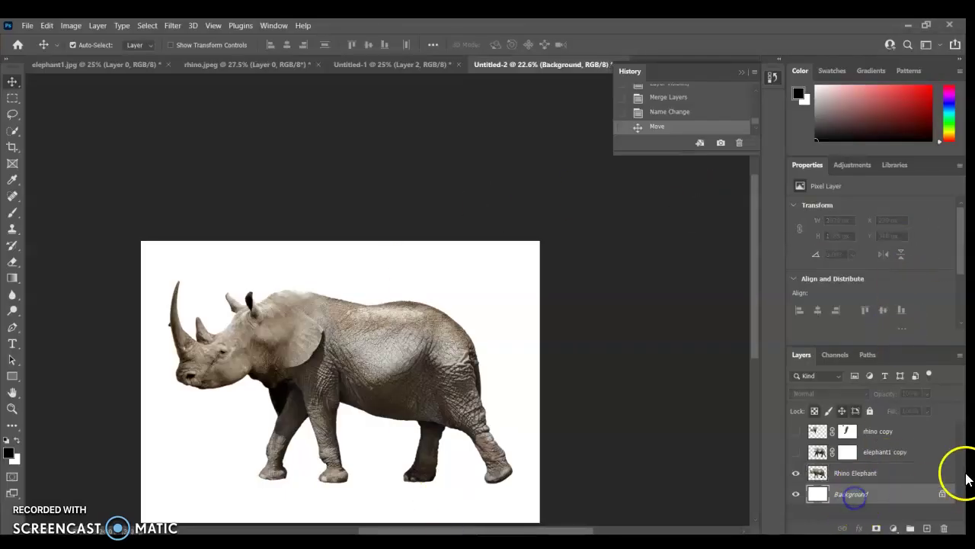
{"action": "left_click", "coordinate": [45, 26]}
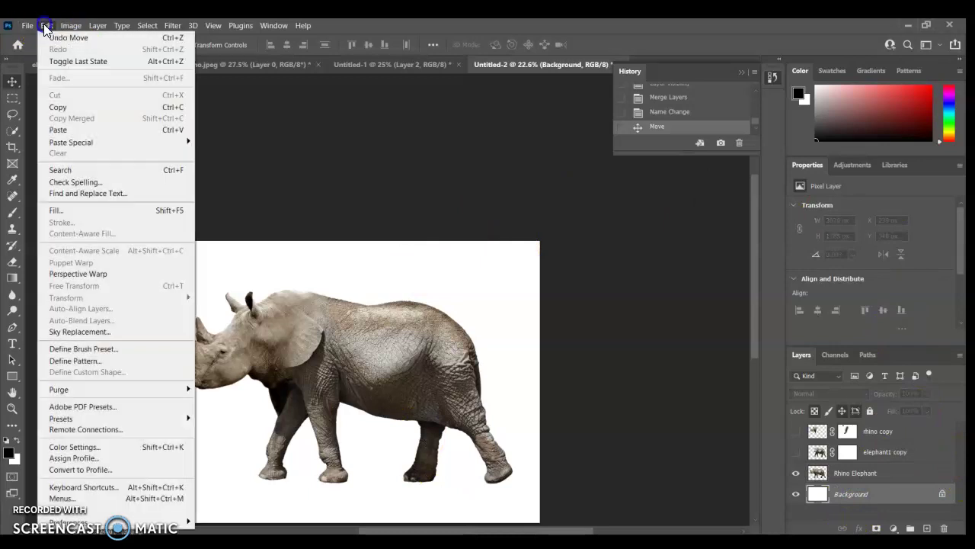
{"action": "left_click", "coordinate": [80, 132]}
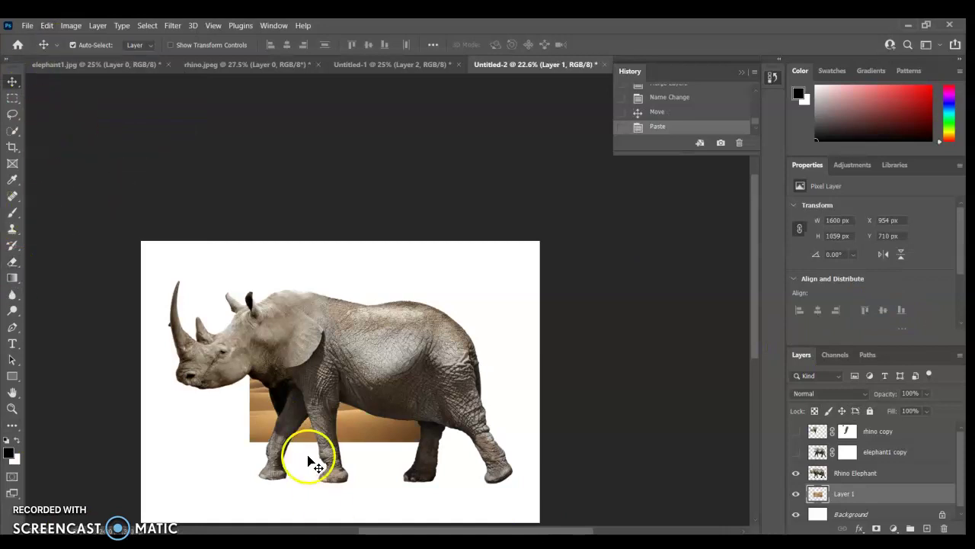
{"action": "left_click_drag", "start_coordinate": [250, 418], "coordinate": [152, 336]}
Step: Free-transform the dune photo larger so it covers the whole canvas
{"action": "key", "text": "ctrl"}
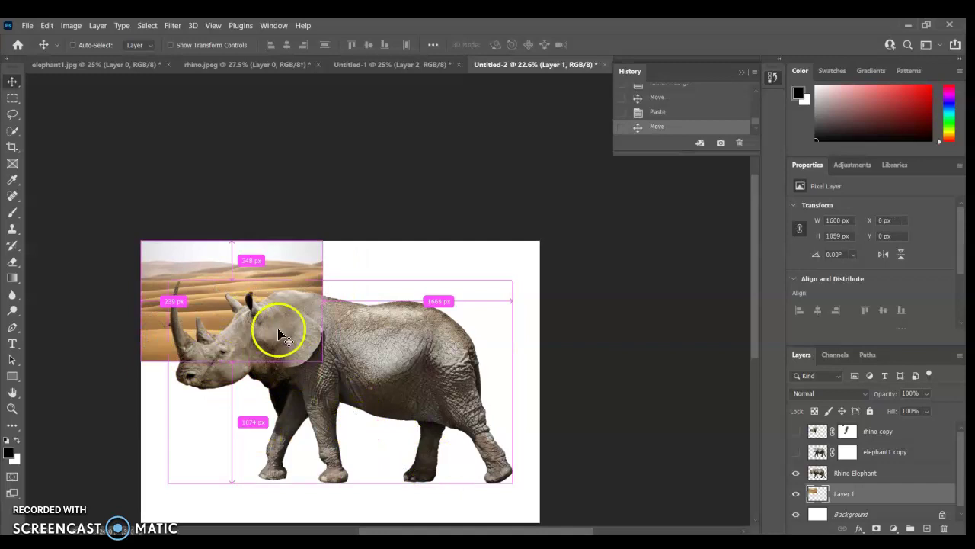
{"action": "key", "text": "ctrl+t"}
{"action": "left_click_drag", "start_coordinate": [324, 358], "coordinate": [518, 526]}
{"action": "key", "text": "Return"}
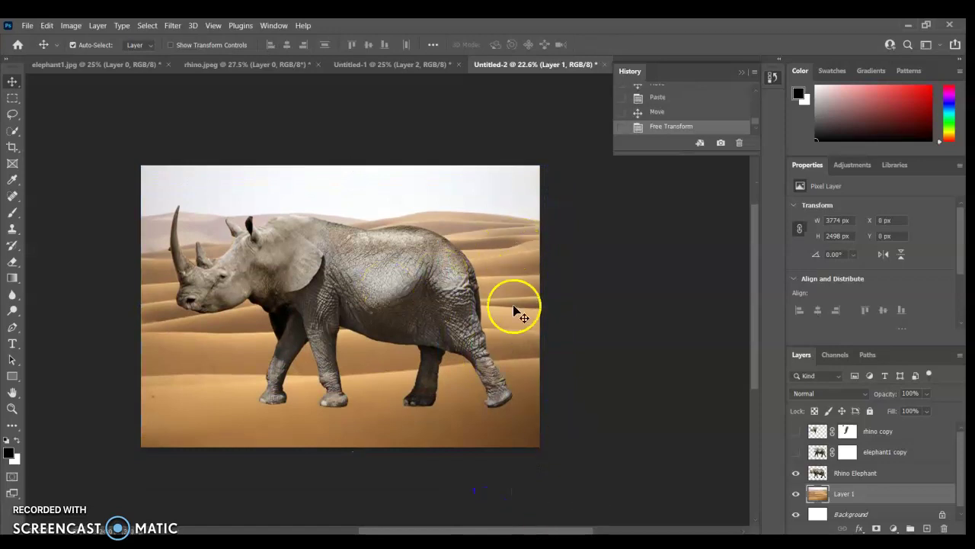
{"action": "mouse_move", "coordinate": [477, 258]}
{"action": "left_mouse_down"}
{"action": "mouse_move", "coordinate": [495, 276]}
{"action": "mouse_move", "coordinate": [474, 263]}
{"action": "left_mouse_up"}
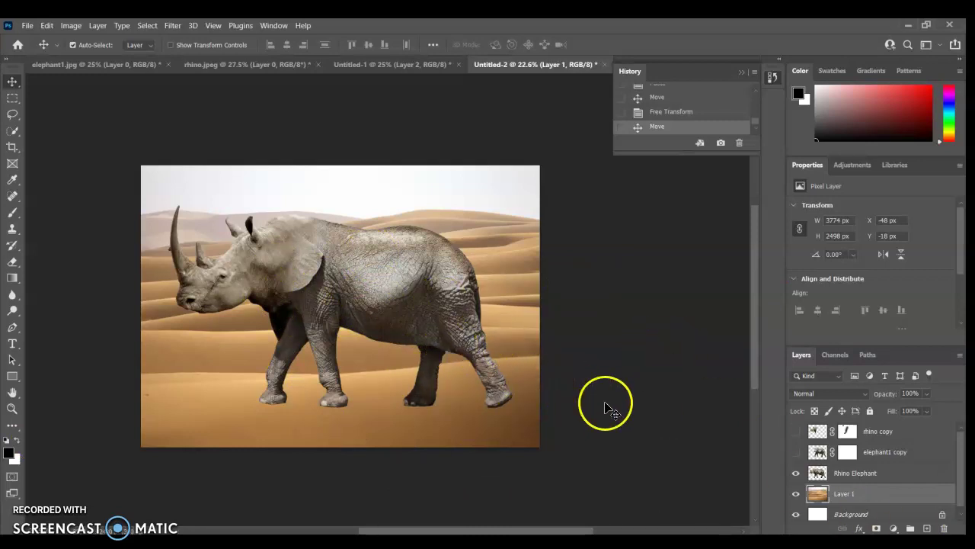
Step: Move Rhino Elephant down and right, keeping the dune layer beneath it
{"action": "left_click", "coordinate": [865, 472]}
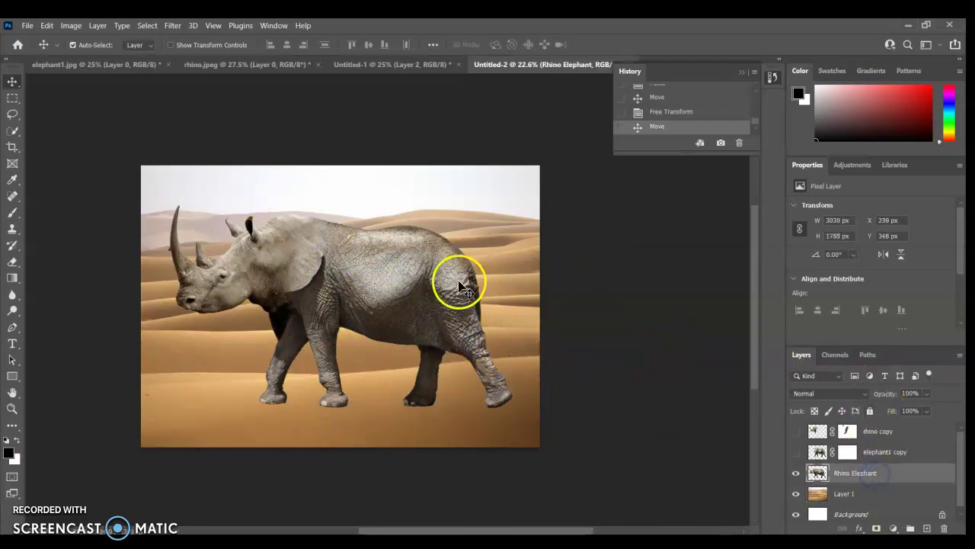
{"action": "left_click_drag", "start_coordinate": [403, 287], "coordinate": [434, 313]}
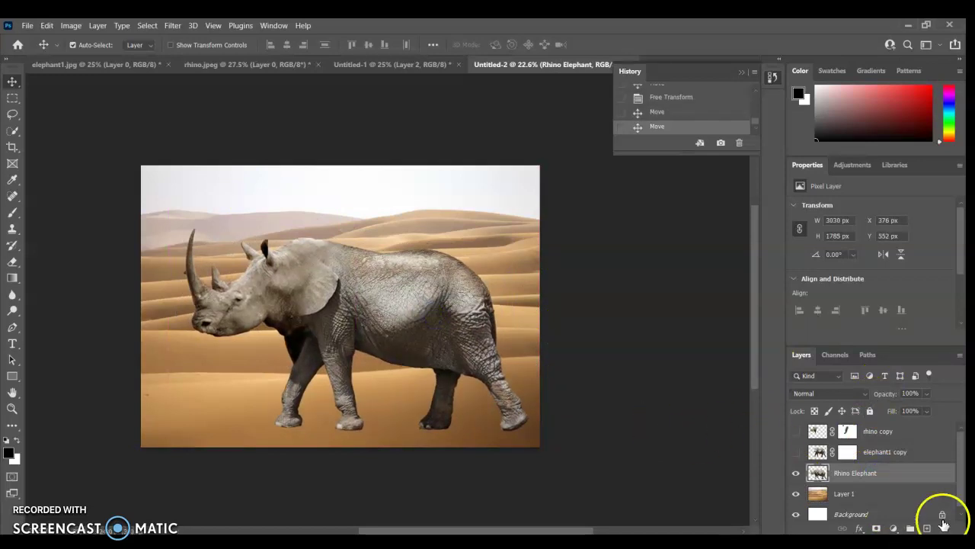
{"action": "left_click_drag", "start_coordinate": [894, 494], "coordinate": [891, 466]}
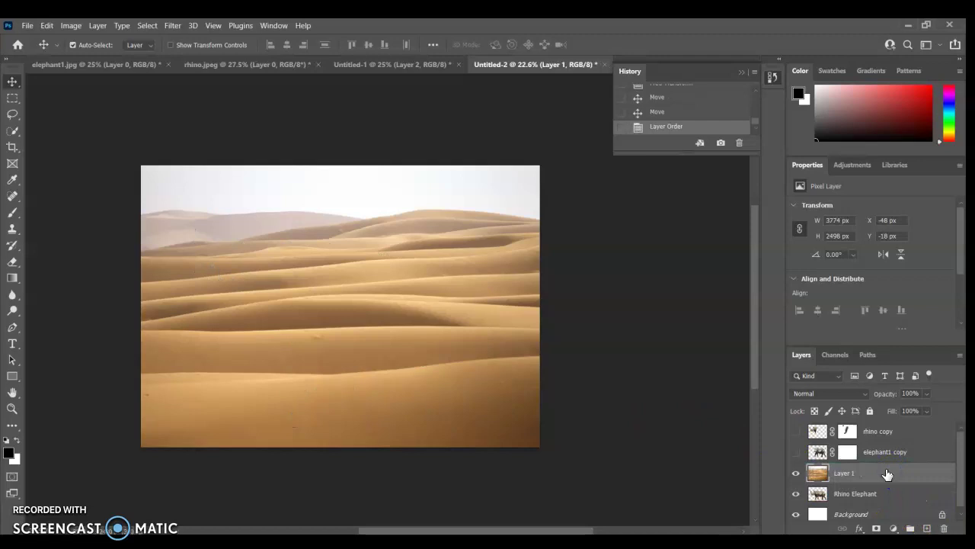
{"action": "left_click", "coordinate": [855, 474]}
{"action": "left_click_drag", "start_coordinate": [865, 474], "coordinate": [871, 504]}
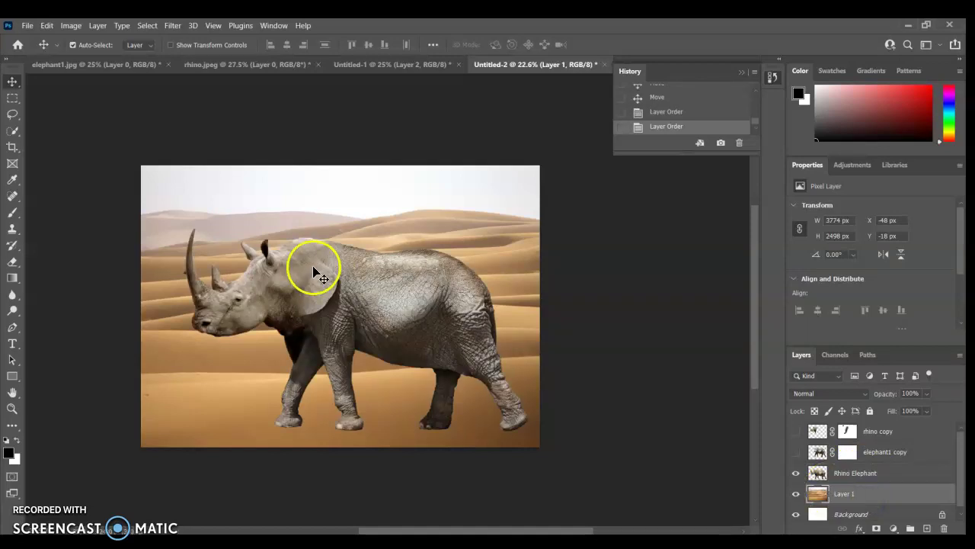
{"action": "left_click_drag", "start_coordinate": [394, 314], "coordinate": [389, 304]}
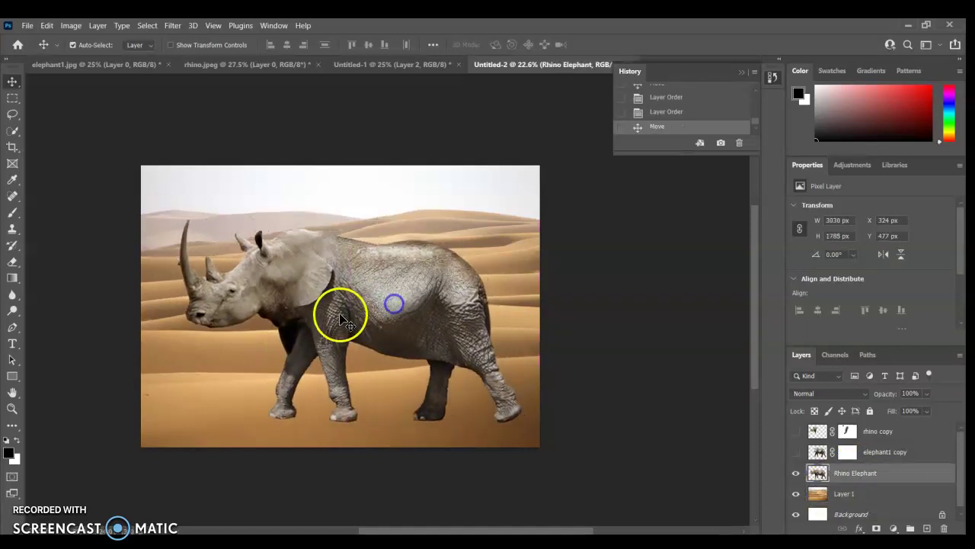
Step: Scale Rhino Elephant down to about 61.8% and set it slightly lower on the dunes
{"action": "key", "text": "ctrl+t"}
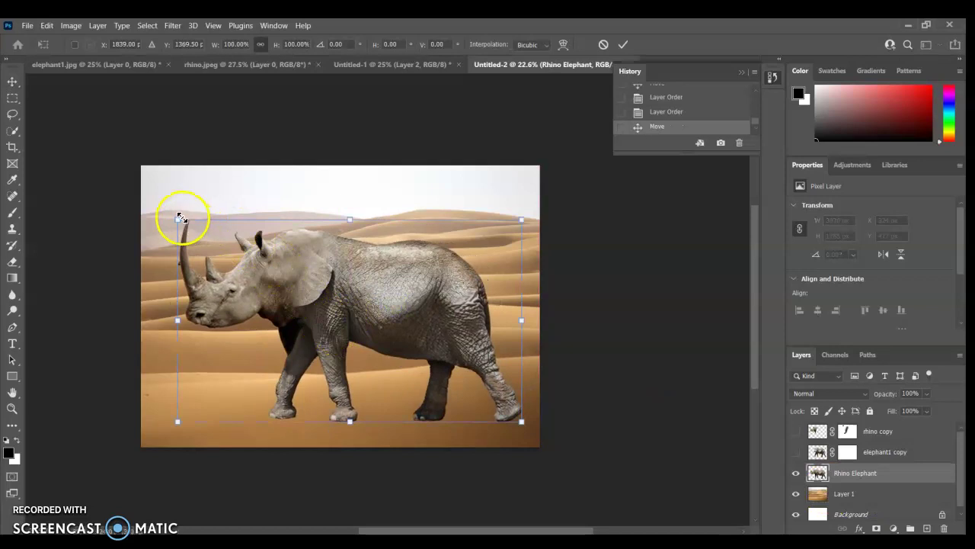
{"action": "left_click_drag", "start_coordinate": [176, 220], "coordinate": [302, 315]}
{"action": "key", "text": "Return"}
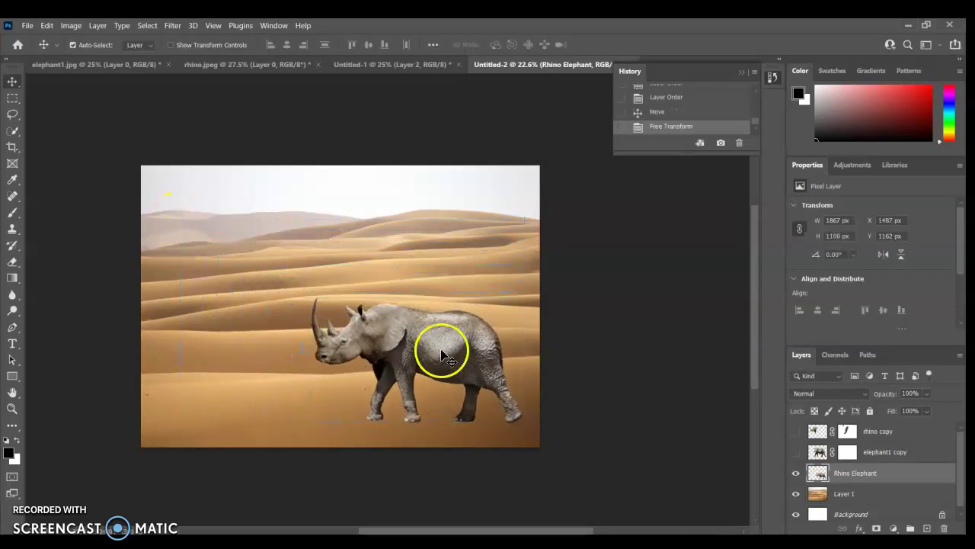
{"action": "left_click_drag", "start_coordinate": [446, 343], "coordinate": [445, 355]}
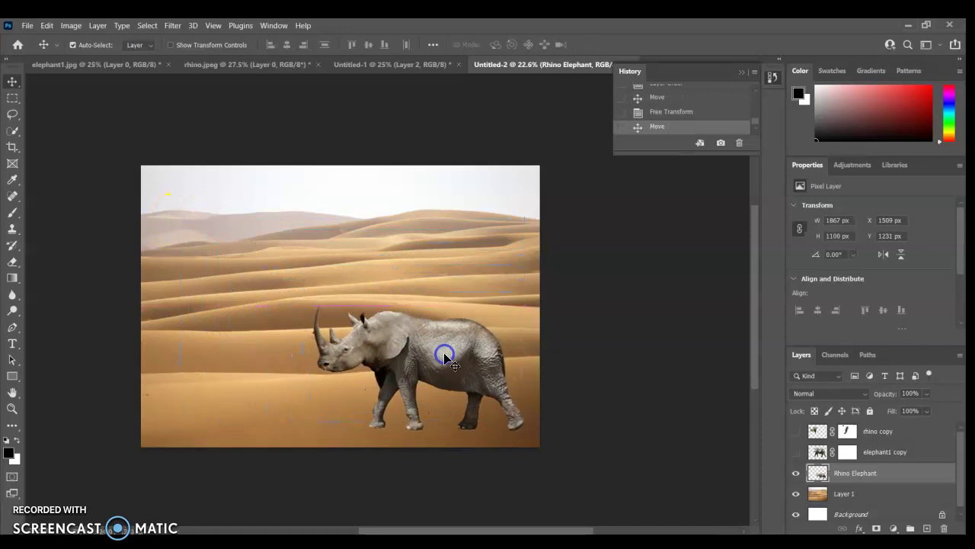
Step: Duplicate the Rhino Elephant layer and move the copy to the left of the original
{"action": "right_click", "coordinate": [857, 474]}
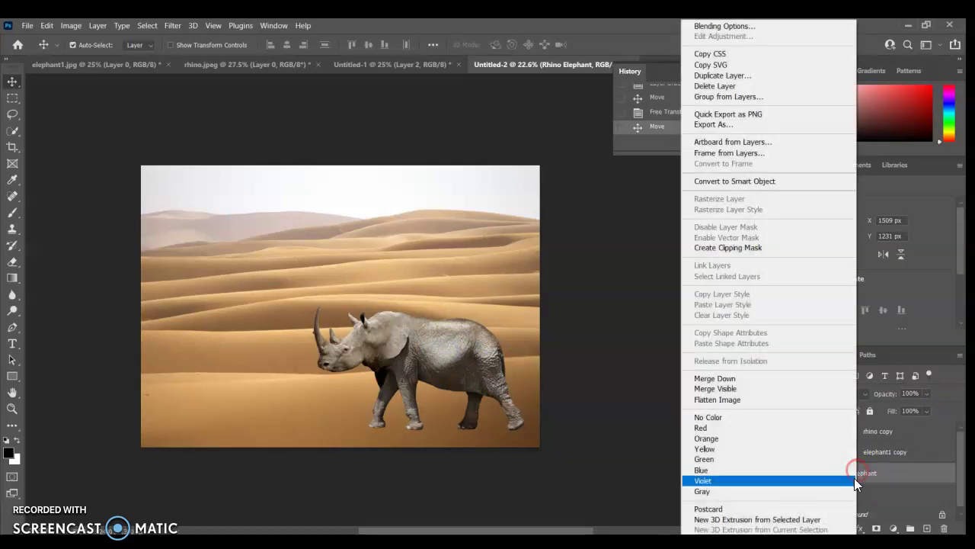
{"action": "left_click", "coordinate": [761, 77]}
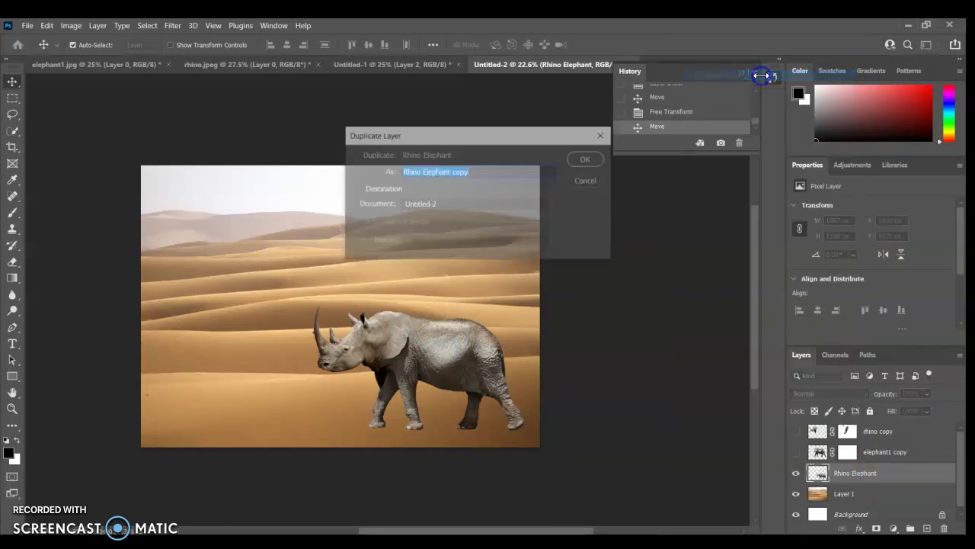
{"action": "left_click", "coordinate": [584, 163]}
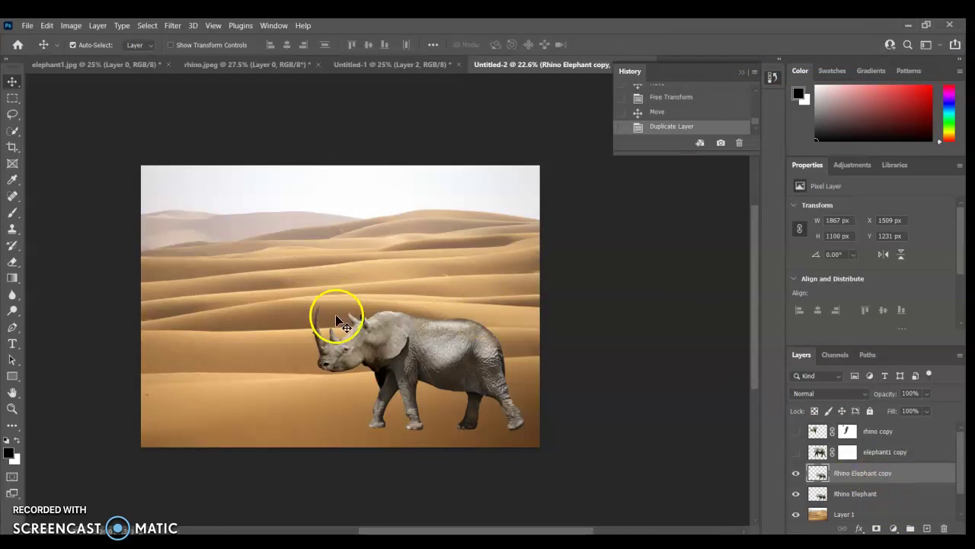
{"action": "left_click_drag", "start_coordinate": [441, 364], "coordinate": [308, 359]}
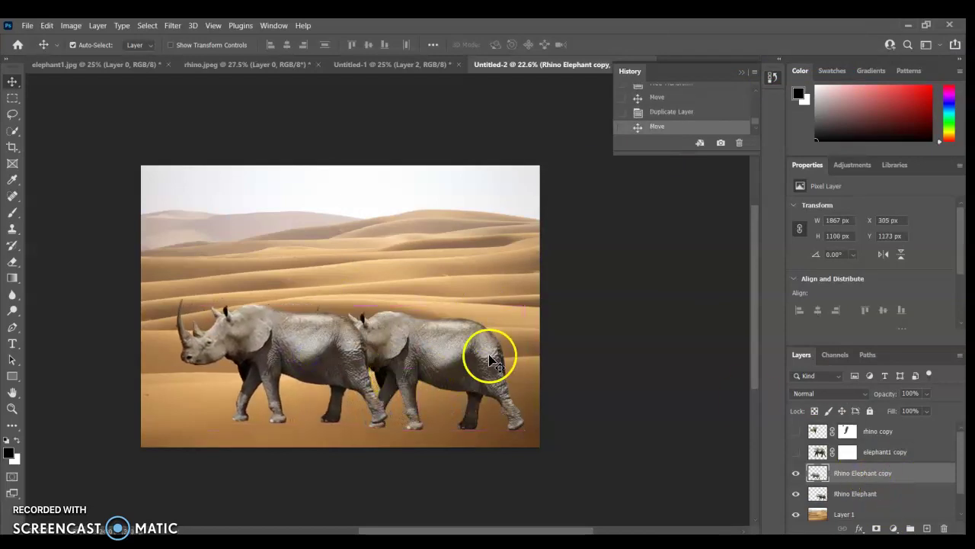
Step: Scale the Rhino Elephant copy down to baby size, about 832 × 490 px, beside the hybrid
{"action": "key", "text": "ctrl+t"}
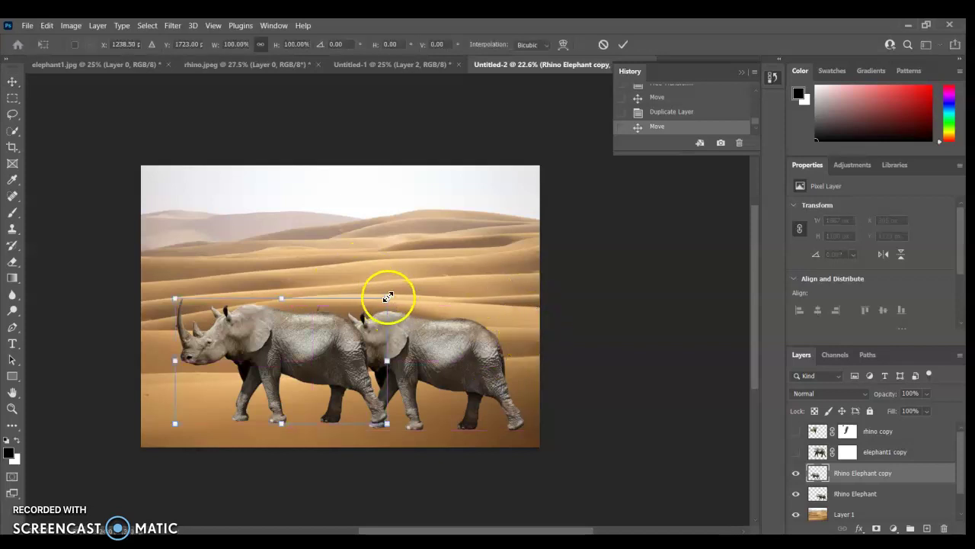
{"action": "left_click_drag", "start_coordinate": [388, 297], "coordinate": [268, 364]}
{"action": "left_click_drag", "start_coordinate": [260, 398], "coordinate": [293, 396]}
{"action": "key", "text": "Return"}
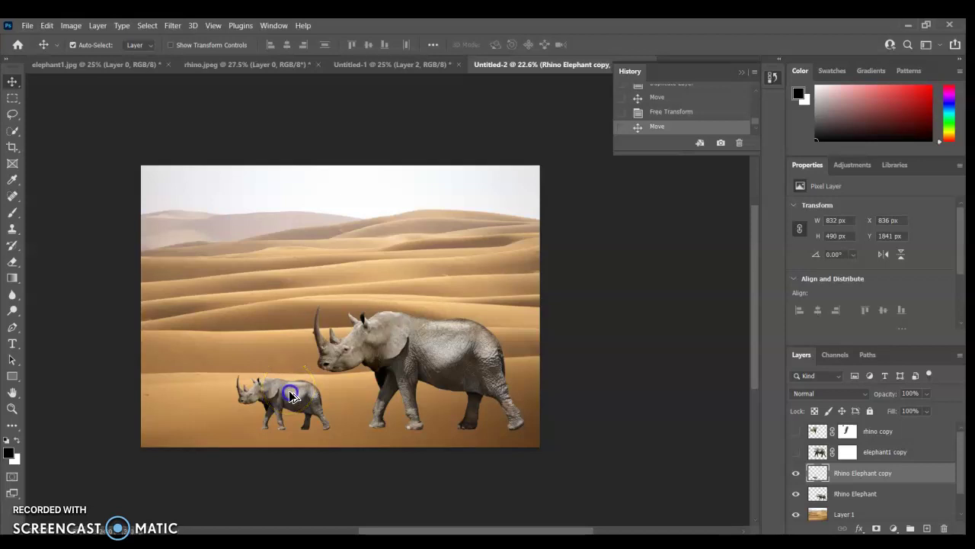
Step: Alt-drag the baby rhino-elephant leftward to create Rhino Elephant copy 2 at the far left
{"action": "left_click_drag", "start_coordinate": [290, 395], "coordinate": [202, 395]}
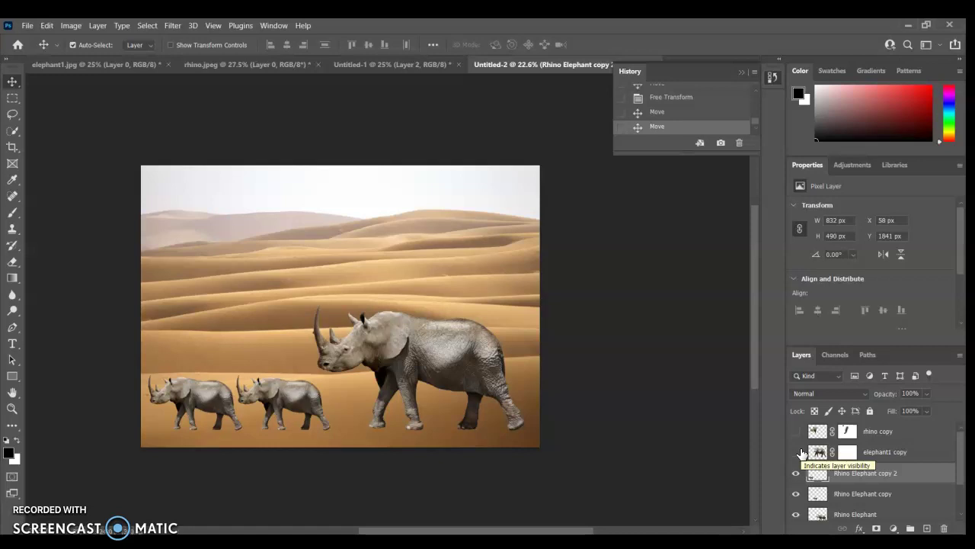
{"action": "left_click", "coordinate": [431, 288]}
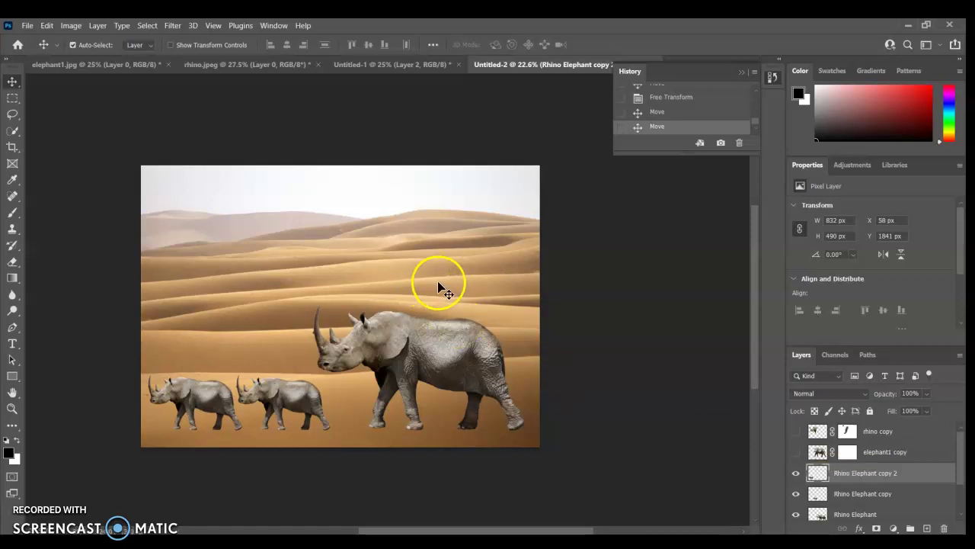